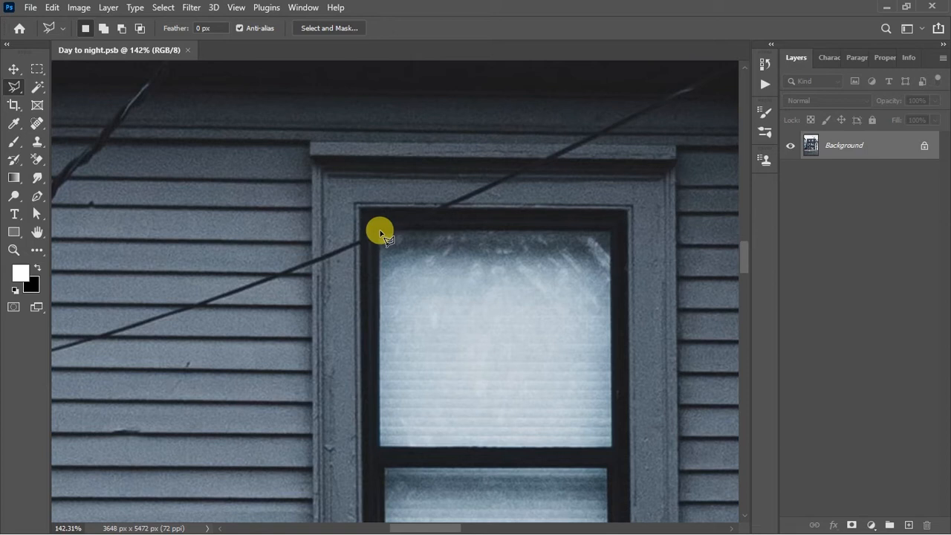
# - Select the upper glass pane of the left wall window by tracing its corners with the Polygonal Lasso
pyautogui.click(610, 233)
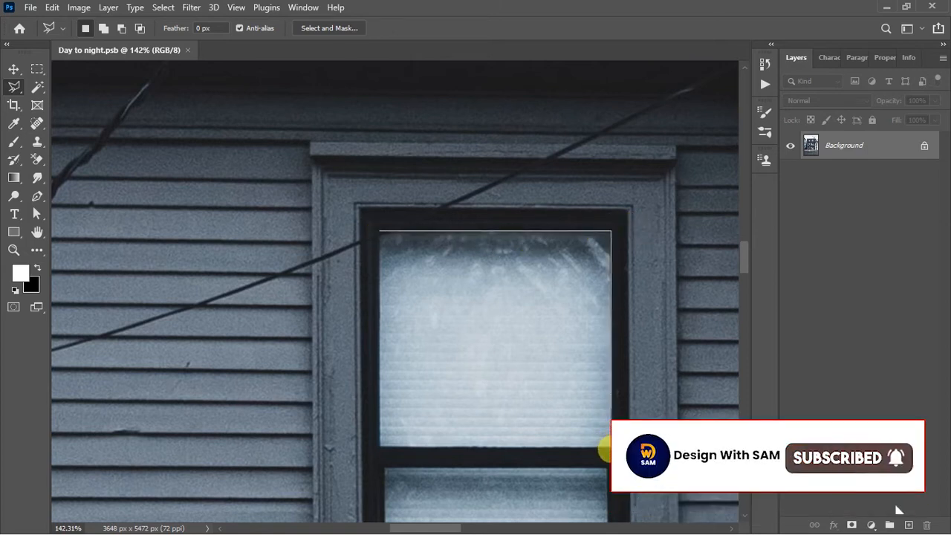
pyautogui.click(611, 447)
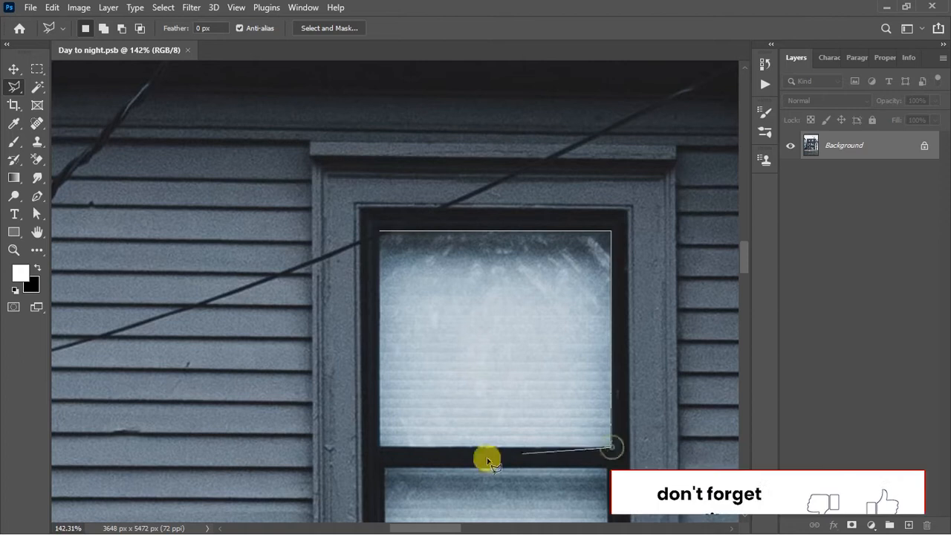
pyautogui.click(380, 447)
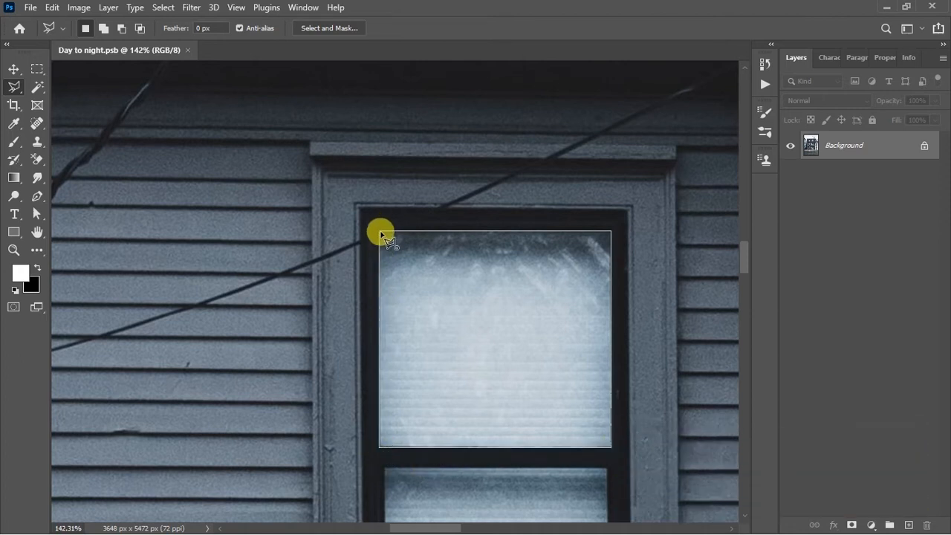
pyautogui.click(380, 233)
pyautogui.scroll(-5, 421, 366)
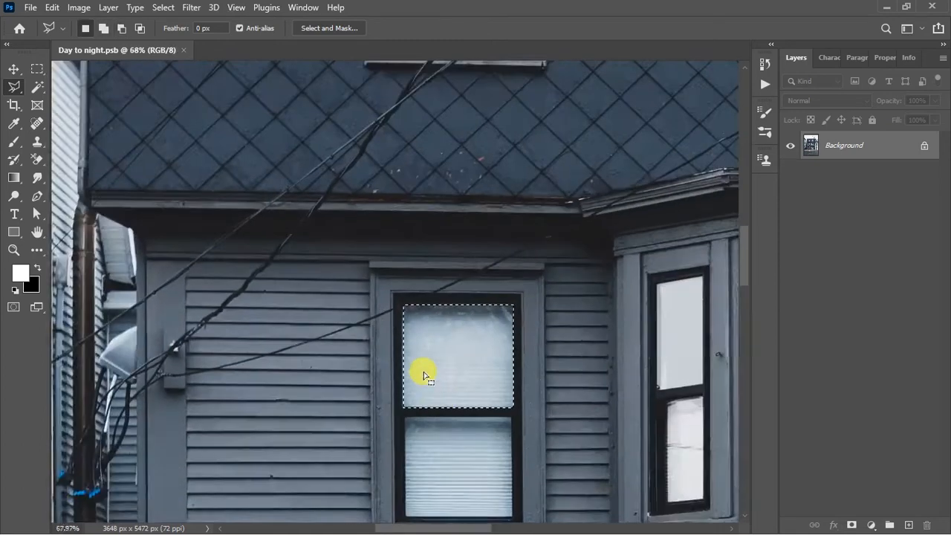
# - Add the lower glass pane of the left wall window to the selection with the Polygonal Lasso
pyautogui.scroll(4, 424, 361)
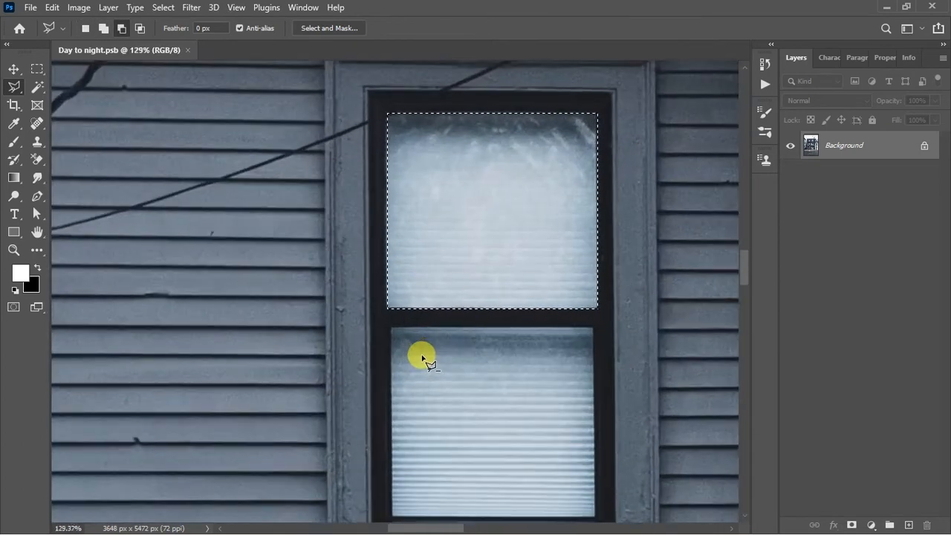
pyautogui.click(391, 328)
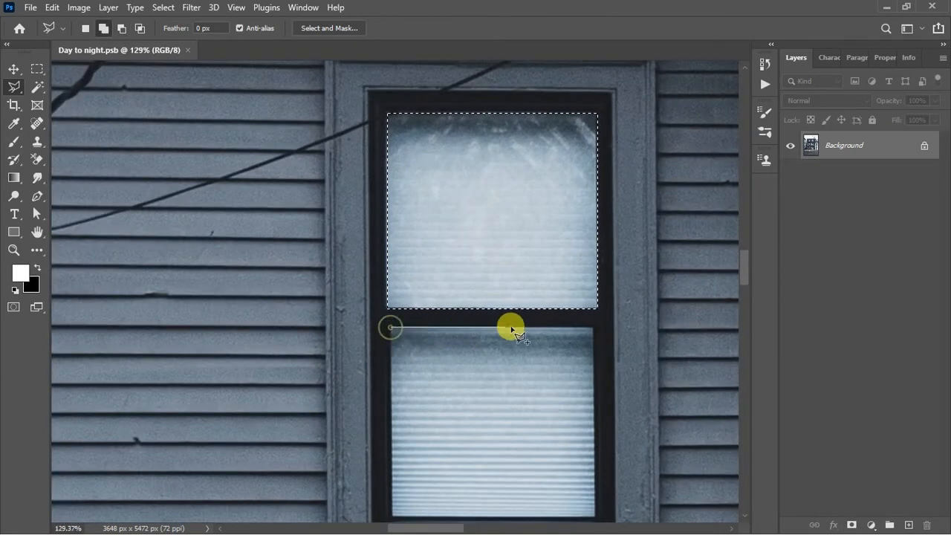
pyautogui.click(594, 328)
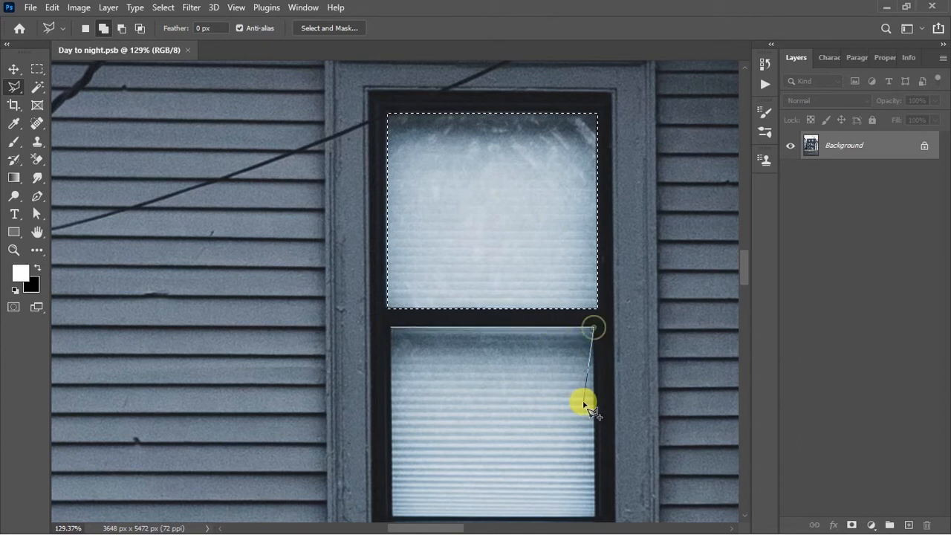
pyautogui.click(595, 518)
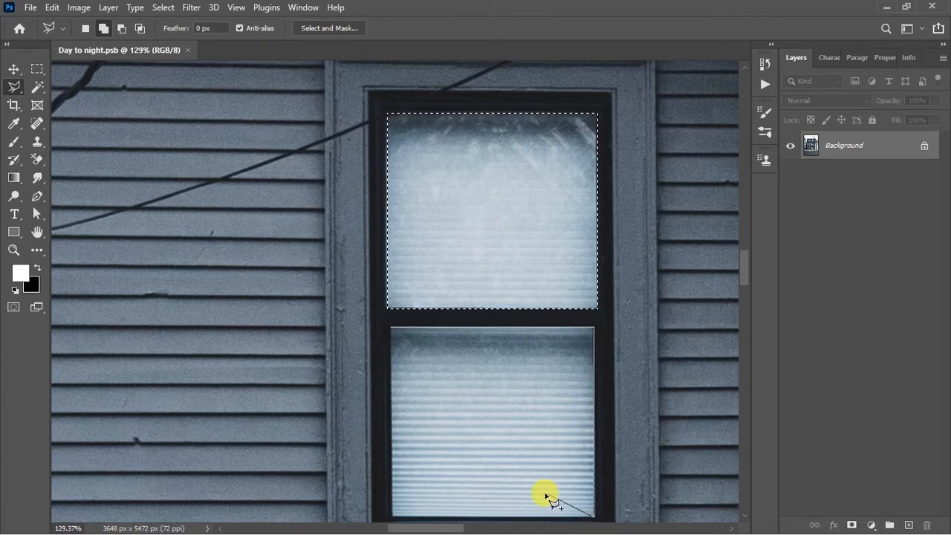
pyautogui.scroll(-4, 546, 365)
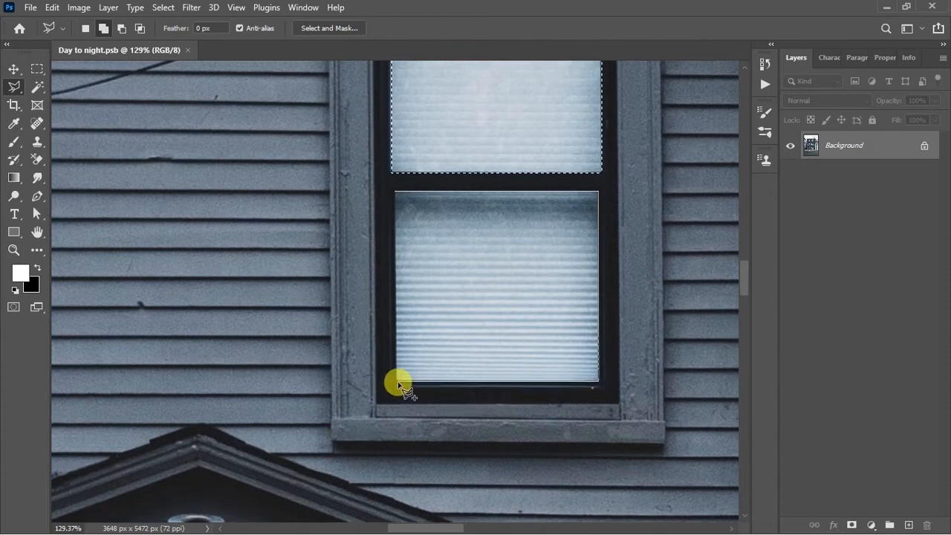
pyautogui.click(398, 382)
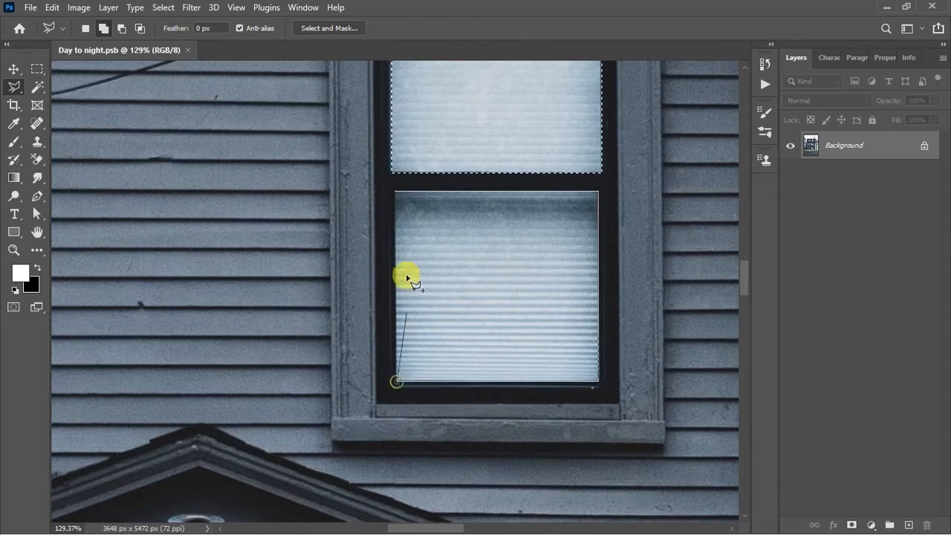
pyautogui.click(395, 191)
# - Add the upper pane of the bay's narrow left window to the selection, following its slanted edges
pyautogui.scroll(-3, 444, 292)
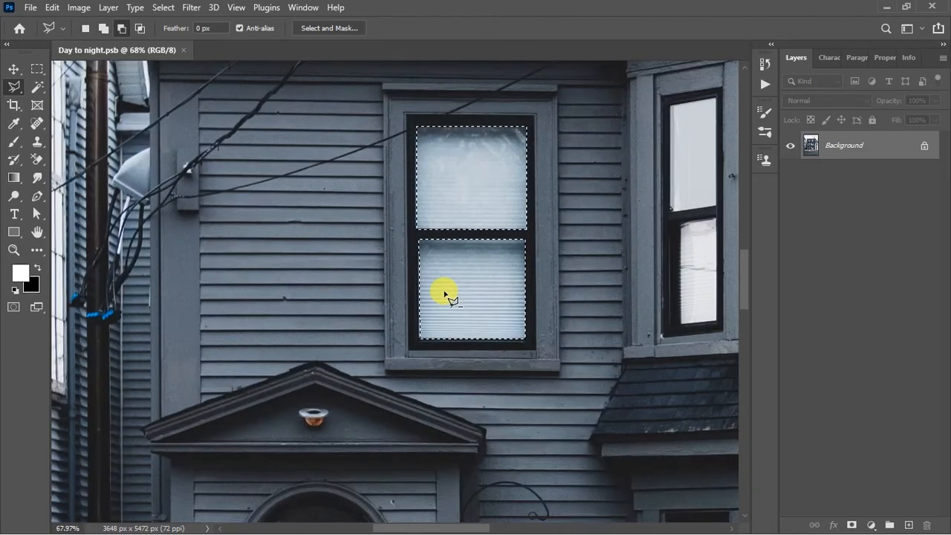
pyautogui.moveTo(444, 292); pyautogui.dragTo(431, 335)
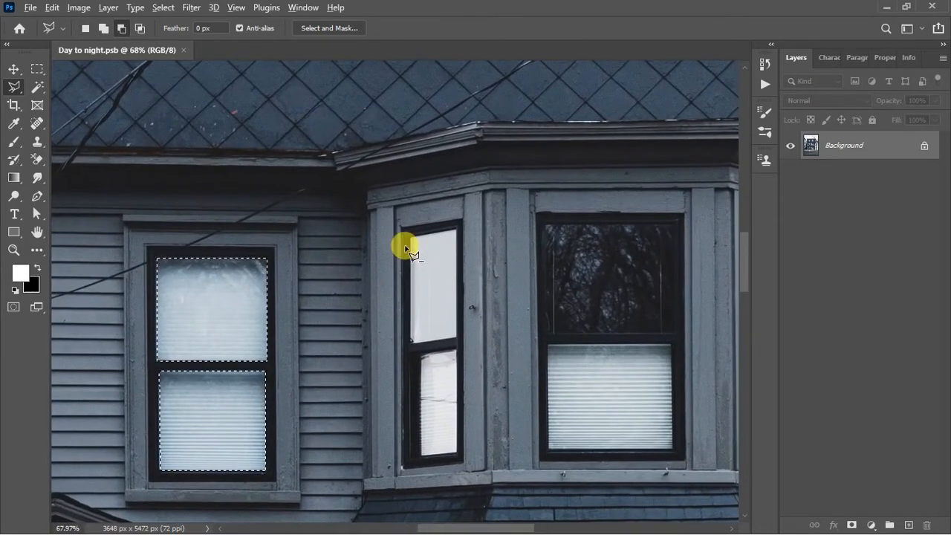
pyautogui.scroll(2, 405, 249)
pyautogui.scroll(3, 405, 249)
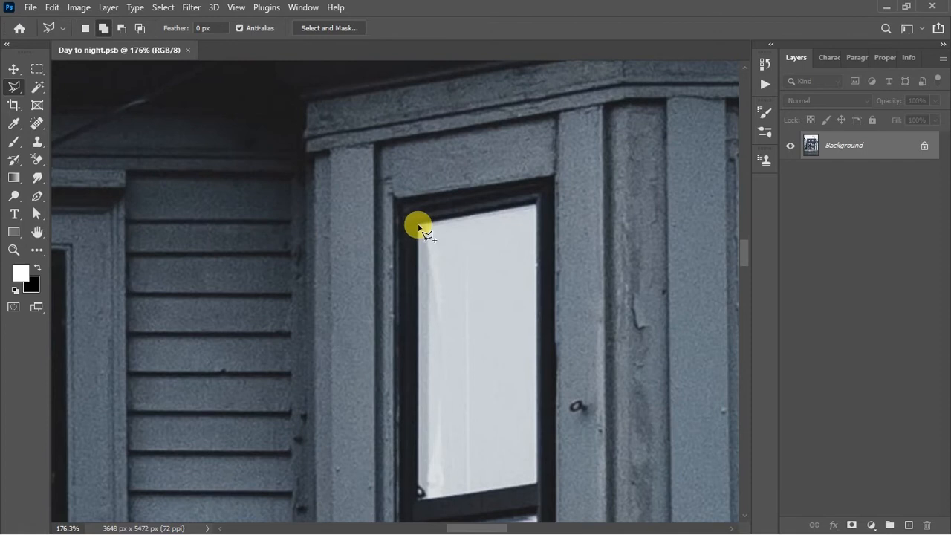
pyautogui.click(535, 205)
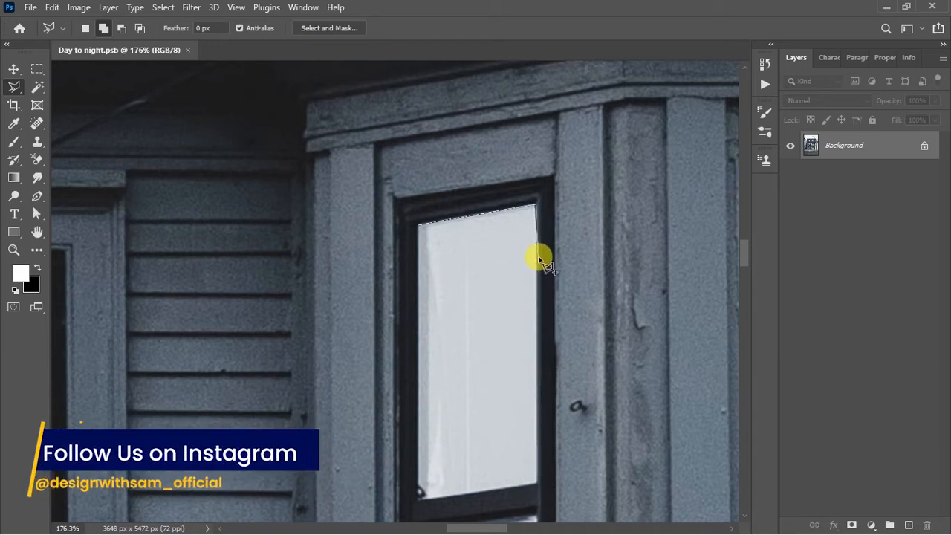
pyautogui.click(536, 487)
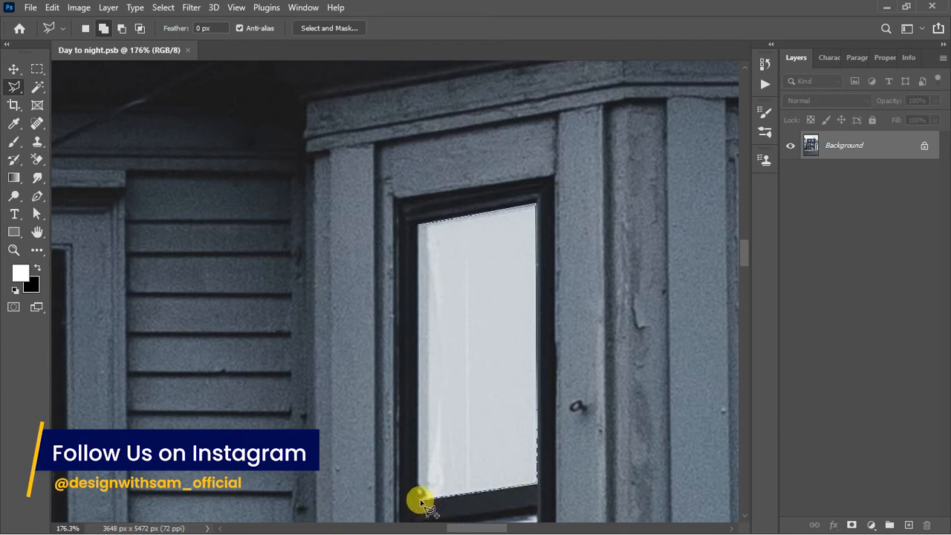
pyautogui.click(420, 496)
pyautogui.click(419, 230)
# - Add the lower pane of the bay's narrow left window to the selection, tracing only its bright glass area
pyautogui.scroll(-5, 436, 259)
pyautogui.scroll(-2, 471, 248)
pyautogui.scroll(6, 474, 335)
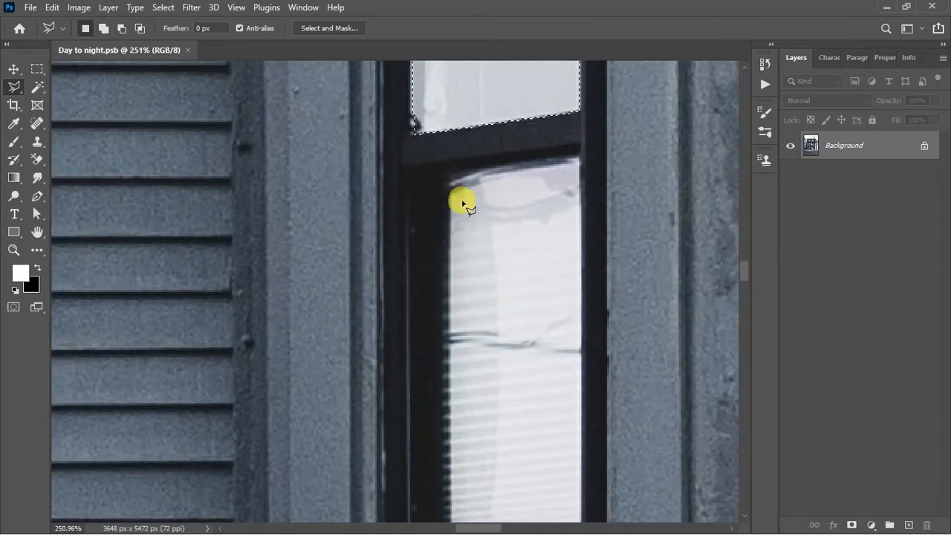
pyautogui.scroll(-4, 452, 182)
pyautogui.scroll(4, 467, 418)
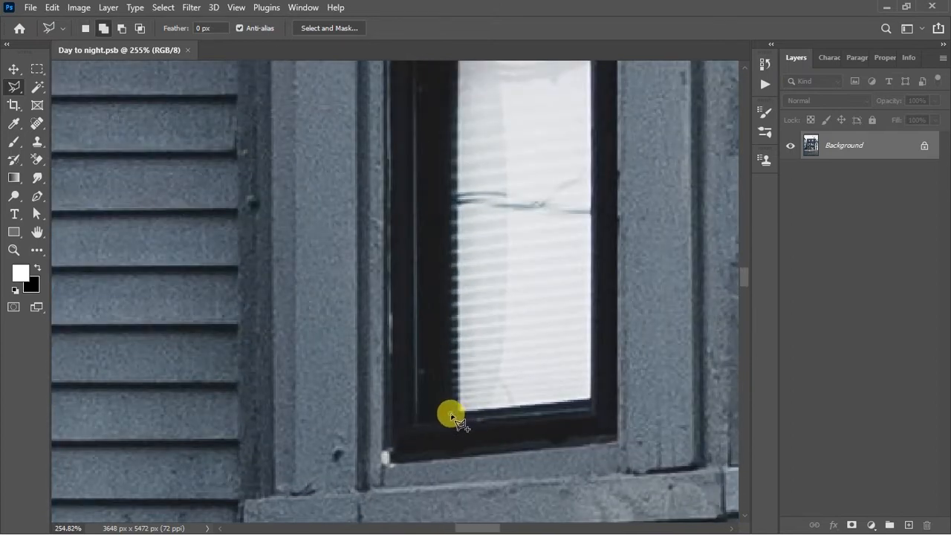
pyautogui.click(451, 414)
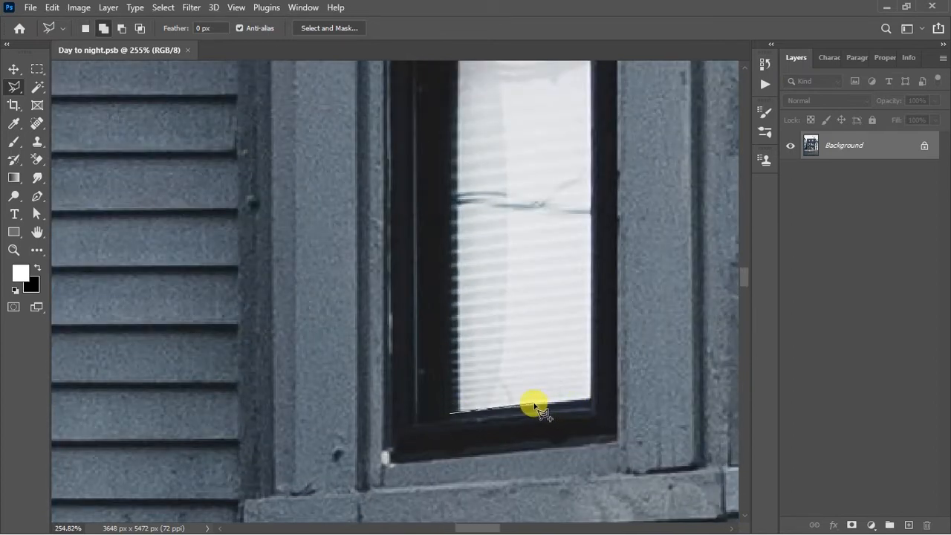
pyautogui.scroll(-3, 479, 416)
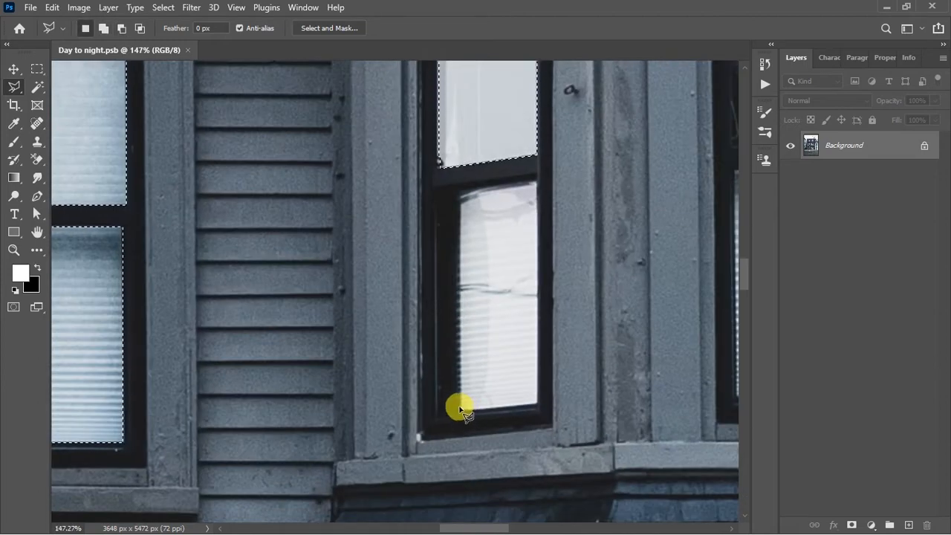
pyautogui.scroll(2, 456, 422)
pyautogui.scroll(3, 451, 416)
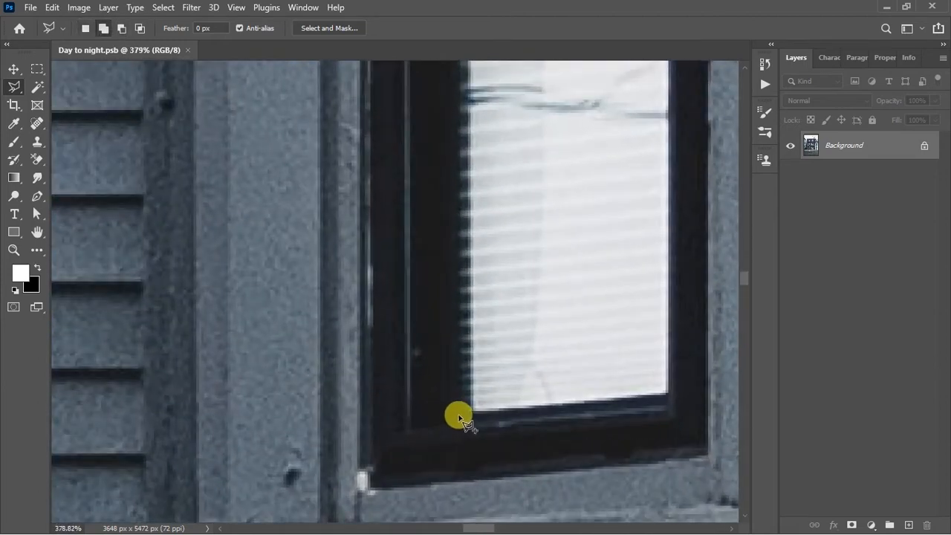
pyautogui.click(665, 395)
pyautogui.scroll(-4, 664, 395)
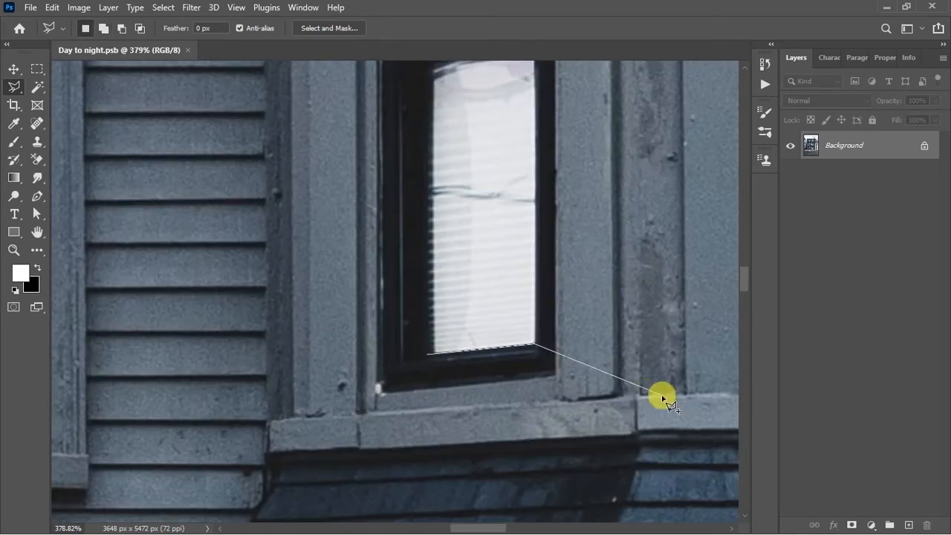
pyautogui.moveTo(558, 289); pyautogui.dragTo(552, 413)
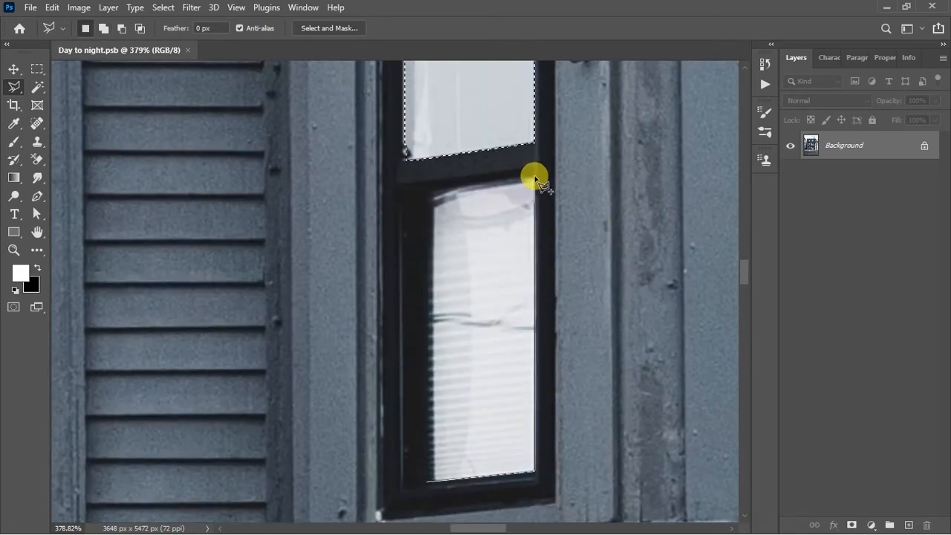
pyautogui.click(535, 176)
pyautogui.moveTo(519, 241); pyautogui.dragTo(540, 349)
pyautogui.hotkey('ctrl', '+')
pyautogui.hotkey('ctrl', '+')
pyautogui.hotkey('ctrl', '+')
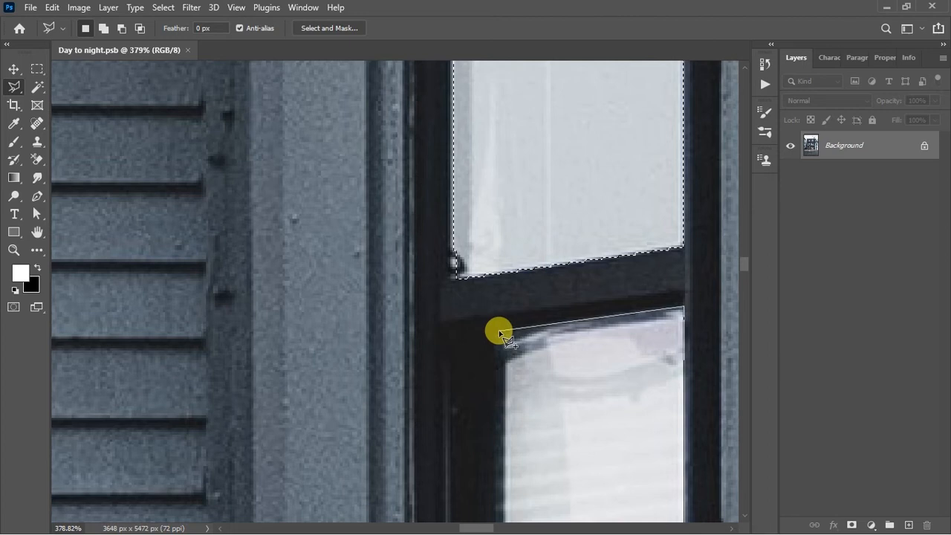
pyautogui.hotkey('ctrl', '-')
pyautogui.hotkey('ctrl', '-')
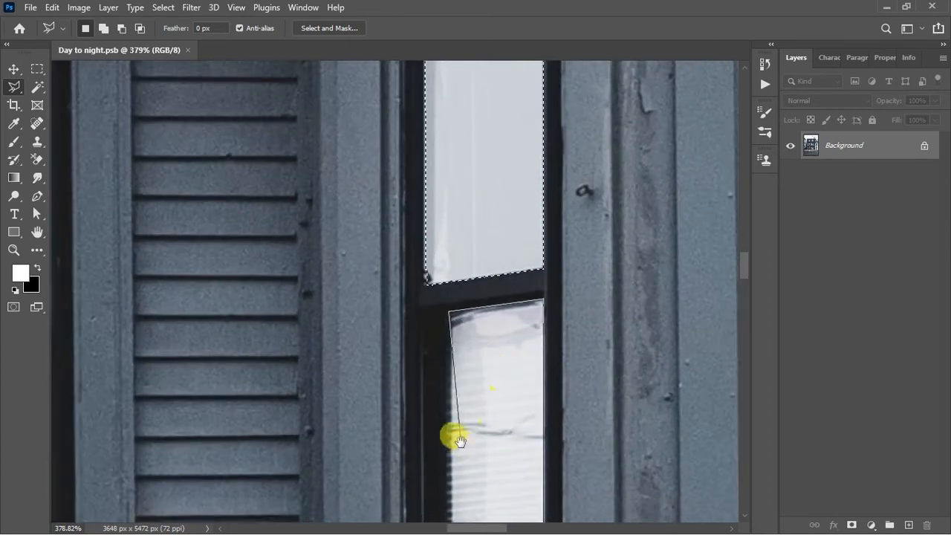
pyautogui.moveTo(453, 437); pyautogui.dragTo(451, 310)
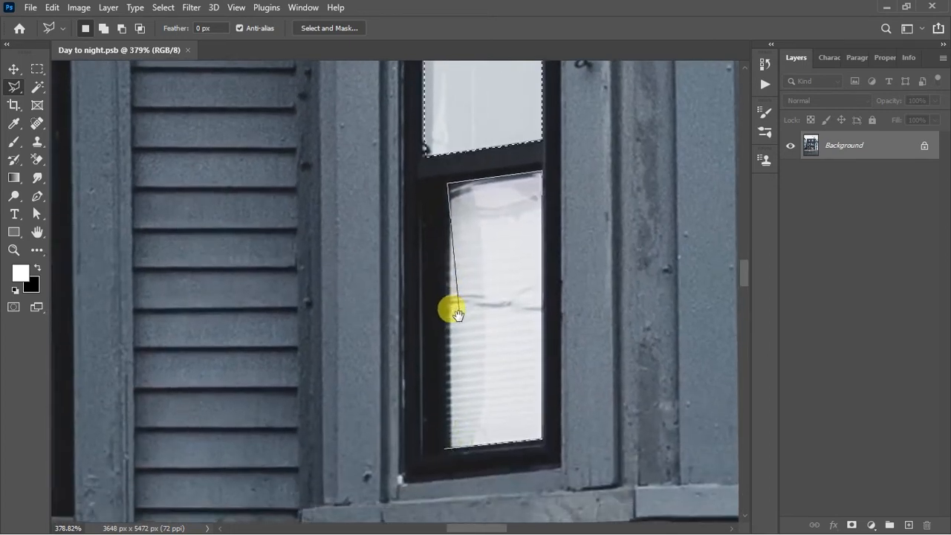
pyautogui.doubleClick(445, 449)
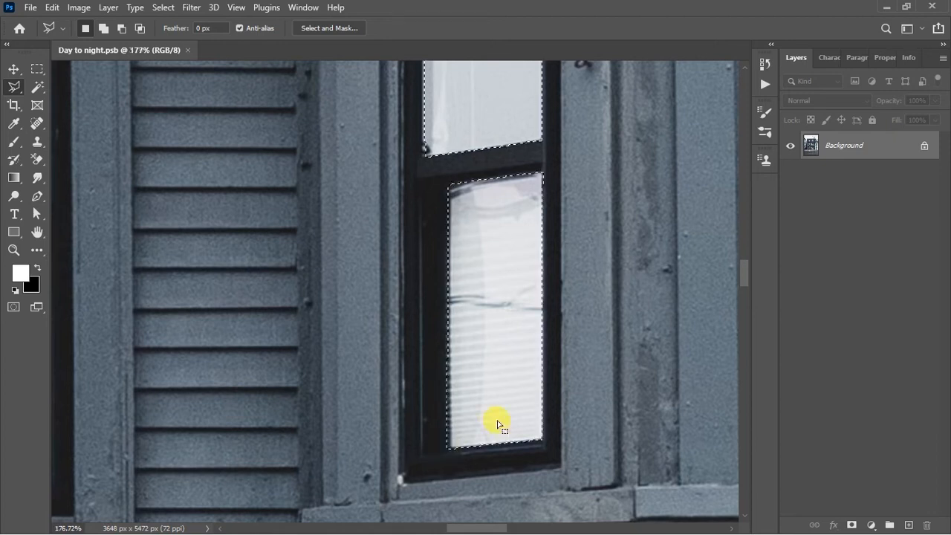
# - Add the lower pane with blinds of the bay's centre window to the selection
pyautogui.scroll(-2, 497, 424)
pyautogui.scroll(-1, 497, 424)
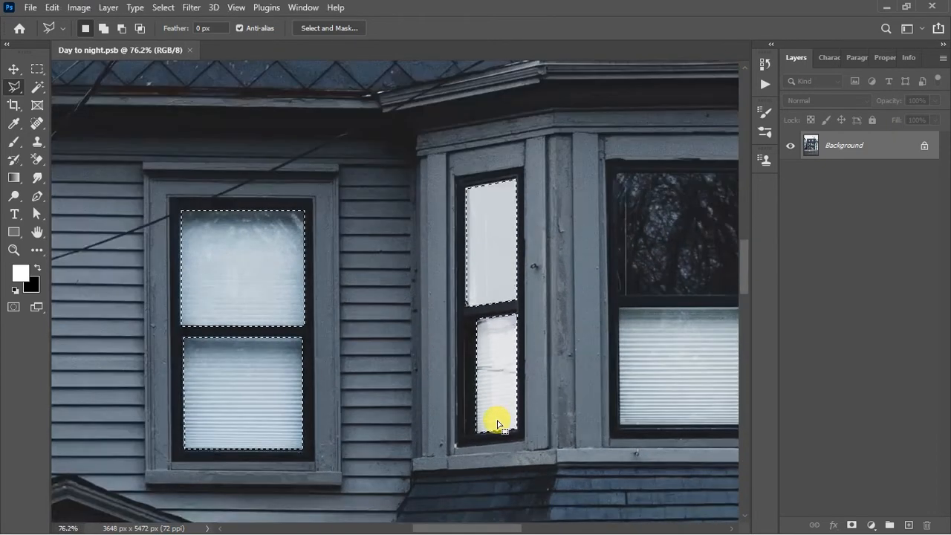
pyautogui.moveTo(547, 425); pyautogui.dragTo(508, 408)
pyautogui.moveTo(571, 290); pyautogui.dragTo(476, 249)
pyautogui.scroll(3, 495, 249)
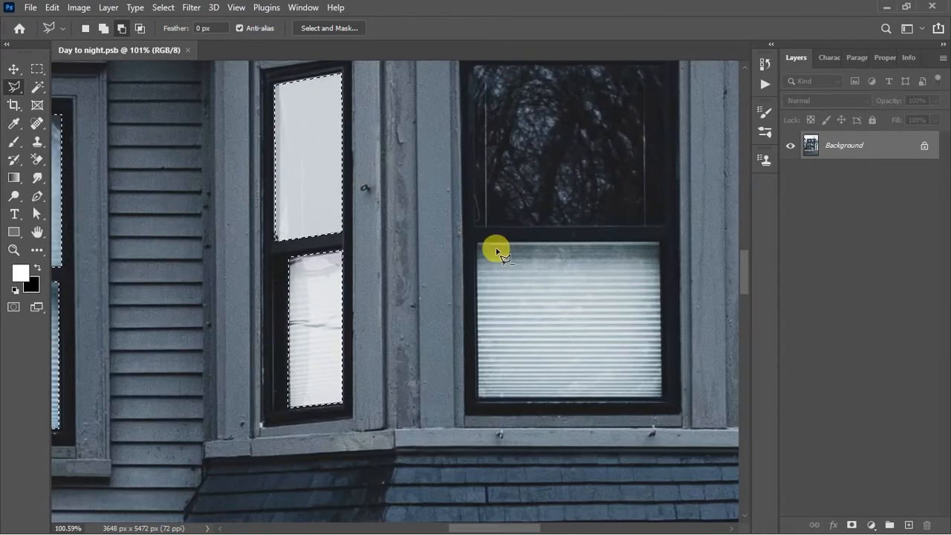
pyautogui.scroll(1, 475, 246)
pyautogui.keyDown('shift'); pyautogui.click(463, 245); pyautogui.keyUp('shift')
pyautogui.scroll(-1, 473, 246)
pyautogui.moveTo(562, 260); pyautogui.dragTo(444, 265)
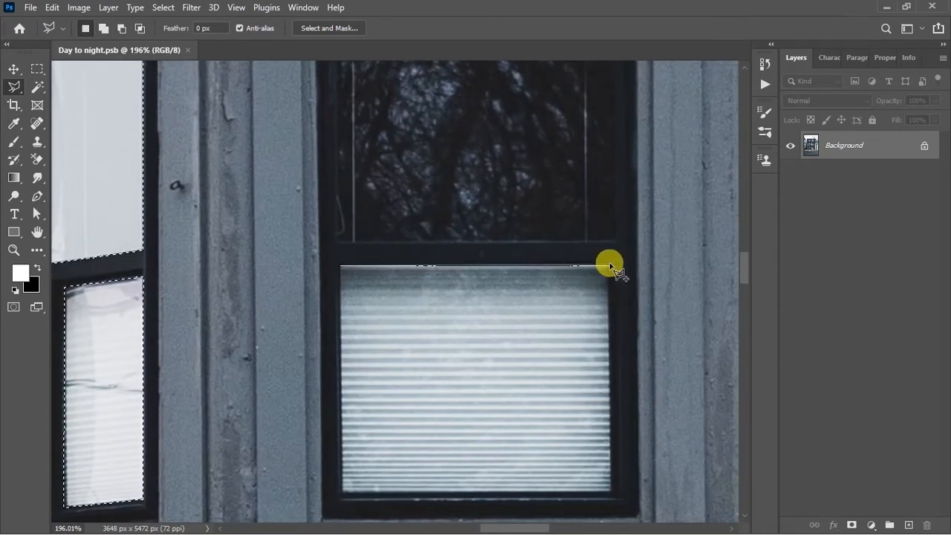
pyautogui.click(608, 266)
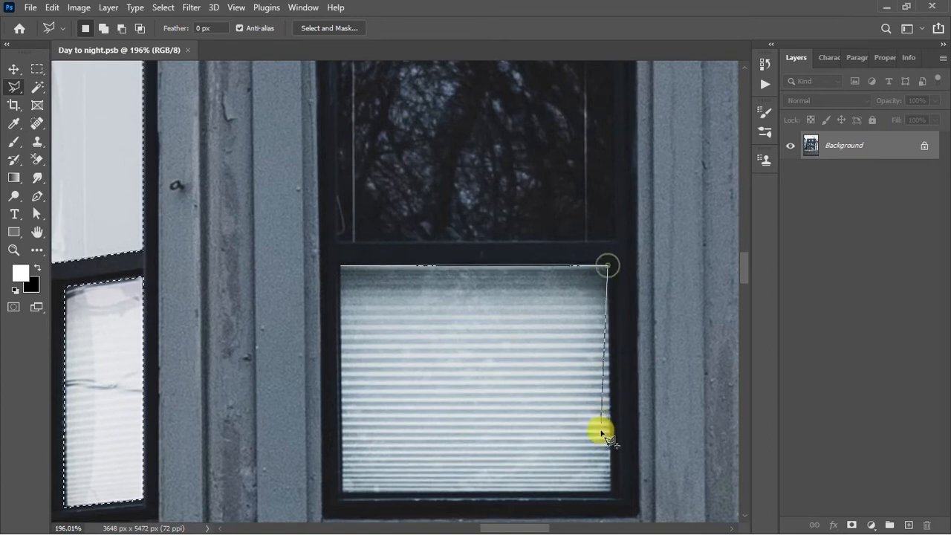
pyautogui.click(610, 491)
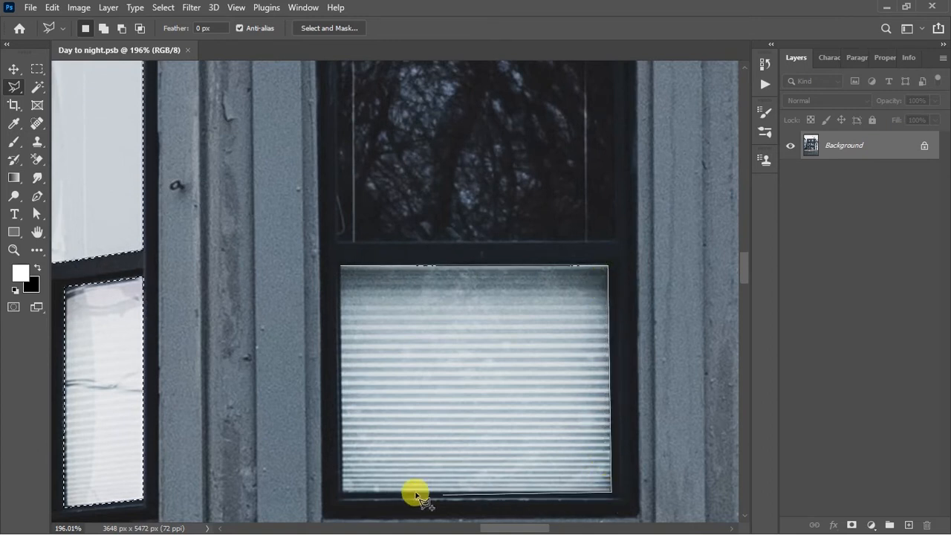
pyautogui.click(343, 493)
pyautogui.click(340, 266)
# - Try to outline the dark upper pane of the upper bay's centre window as a new Polygonal Lasso selection and undo it
pyautogui.scroll(-5, 420, 362)
pyautogui.moveTo(435, 339); pyautogui.dragTo(491, 241)
pyautogui.moveTo(577, 202); pyautogui.dragTo(470, 314)
pyautogui.moveTo(525, 228); pyautogui.dragTo(518, 285)
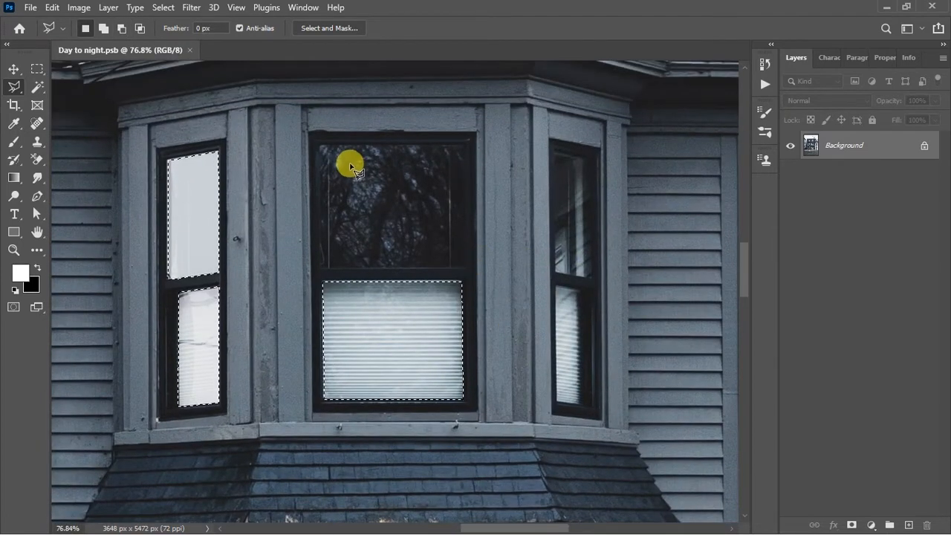
pyautogui.scroll(-4, 354, 169)
pyautogui.scroll(6, 359, 170)
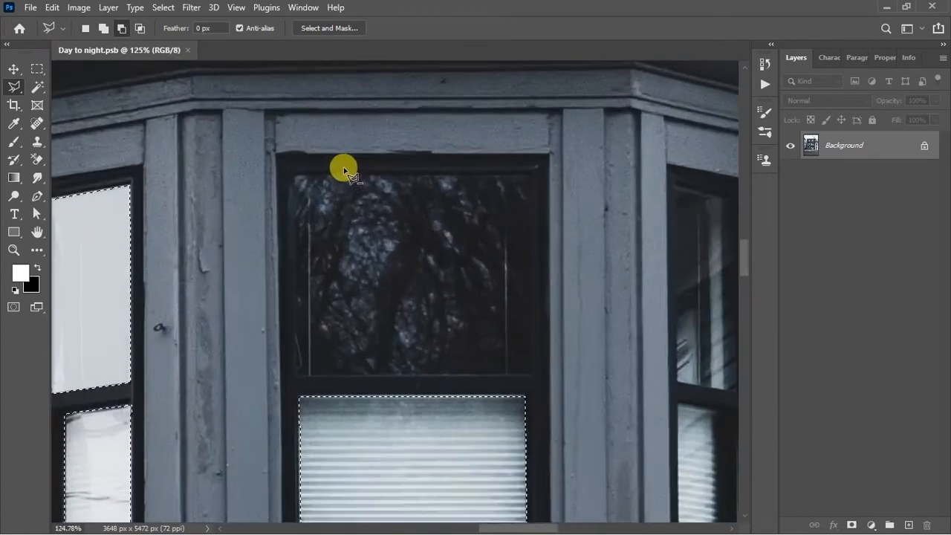
pyautogui.scroll(2, 344, 170)
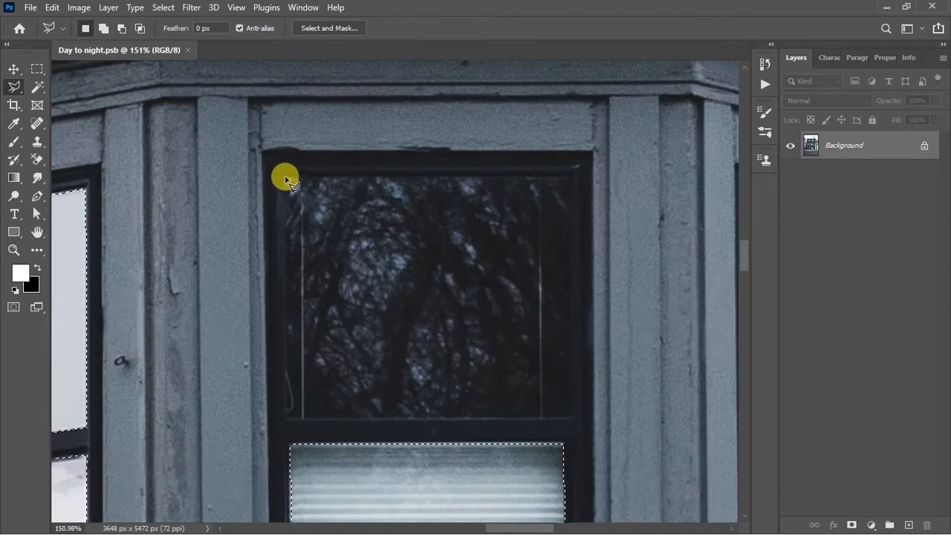
pyautogui.click(286, 178)
pyautogui.click(571, 178)
pyautogui.click(570, 418)
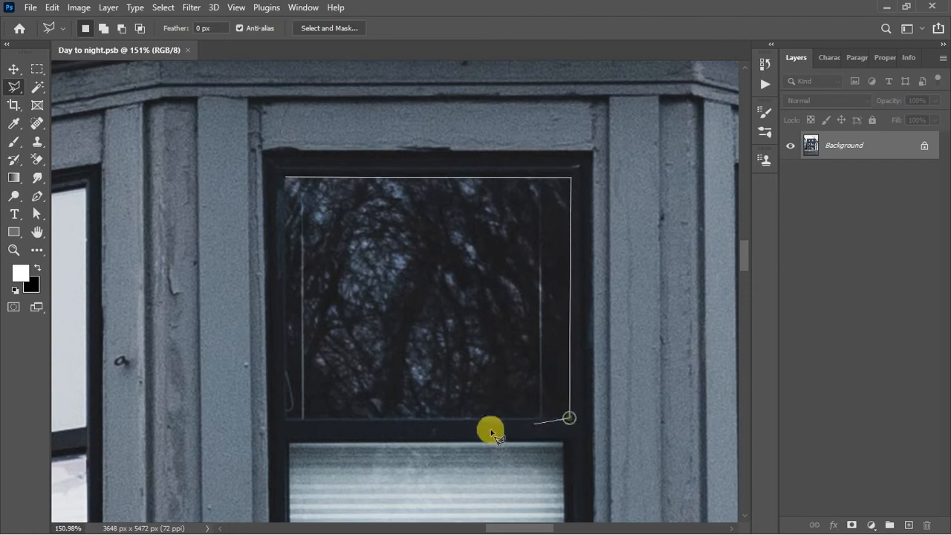
pyautogui.click(287, 420)
pyautogui.click(284, 180)
pyautogui.scroll(-3, 312, 230)
pyautogui.moveTo(363, 308)
pyautogui.mouseDown()
pyautogui.moveTo(393, 325)
pyautogui.moveTo(426, 296)
pyautogui.mouseUp()
pyautogui.hotkey('ctrl', 'z')
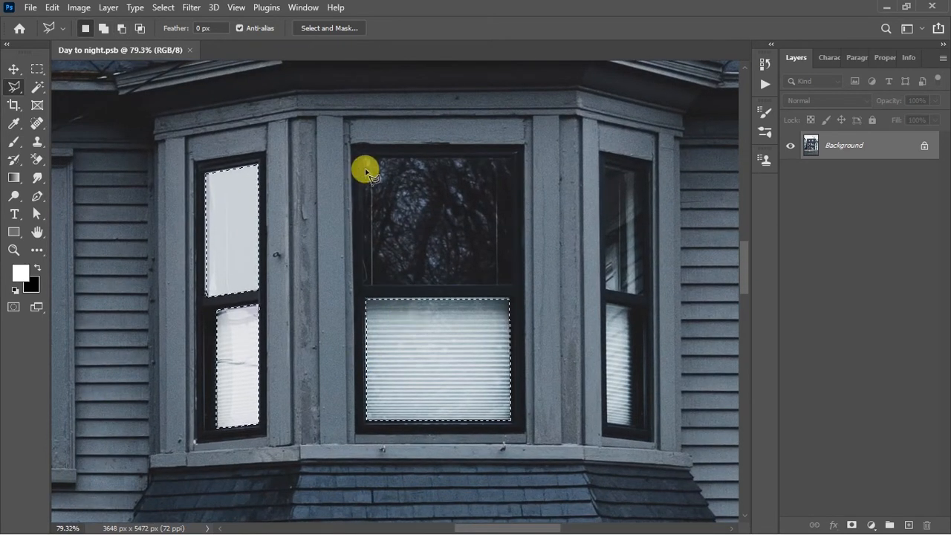
# - Add the dark upper pane of the upper bay's centre window to the existing selection with the Polygonal Lasso
pyautogui.click(363, 159)
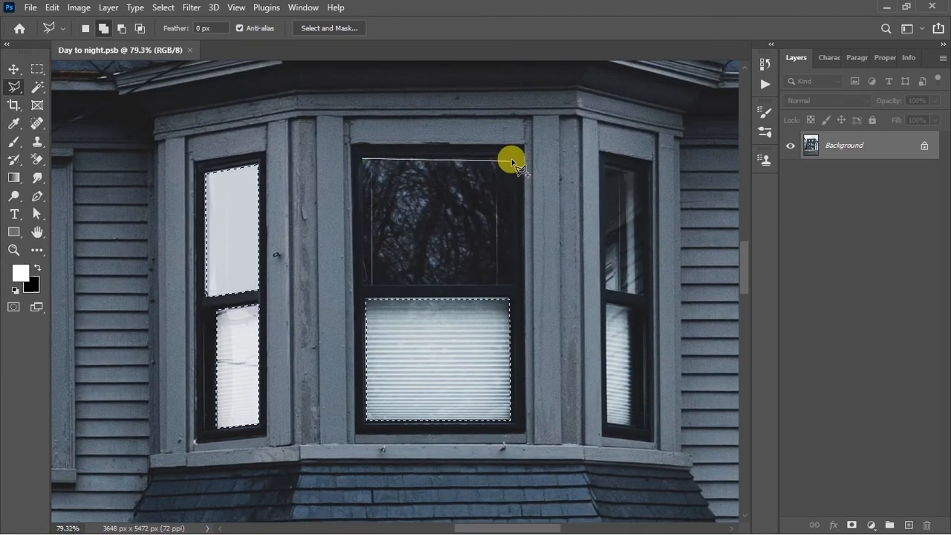
pyautogui.click(513, 159)
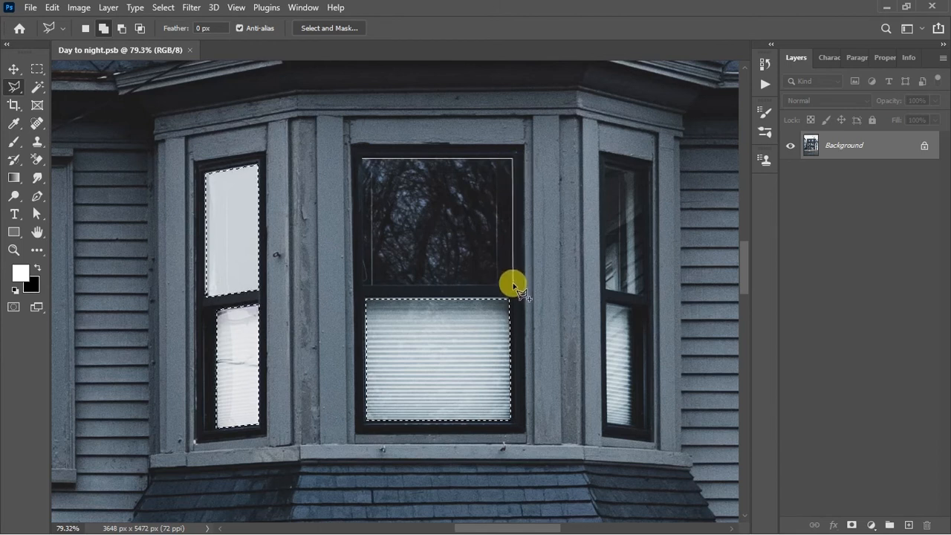
pyautogui.click(512, 284)
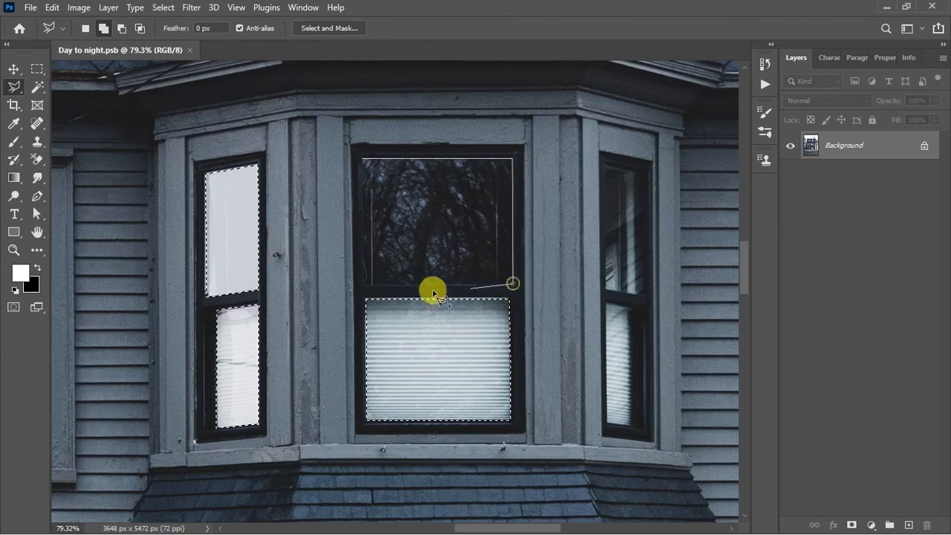
pyautogui.click(365, 287)
pyautogui.click(363, 159)
# - Try to add the upper pane of the upper bay's narrow right window to the selection with a rough outline
pyautogui.moveTo(557, 246)
pyautogui.mouseDown()
pyautogui.moveTo(504, 241)
pyautogui.moveTo(410, 279)
pyautogui.mouseUp()
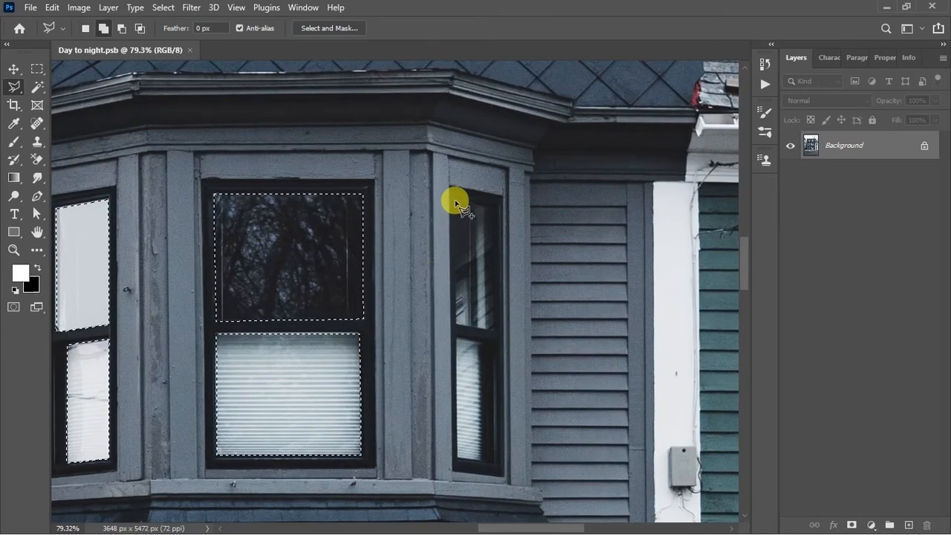
pyautogui.keyDown('shift'); pyautogui.click(455, 201); pyautogui.keyUp('shift')
pyautogui.click(494, 208)
pyautogui.click(493, 329)
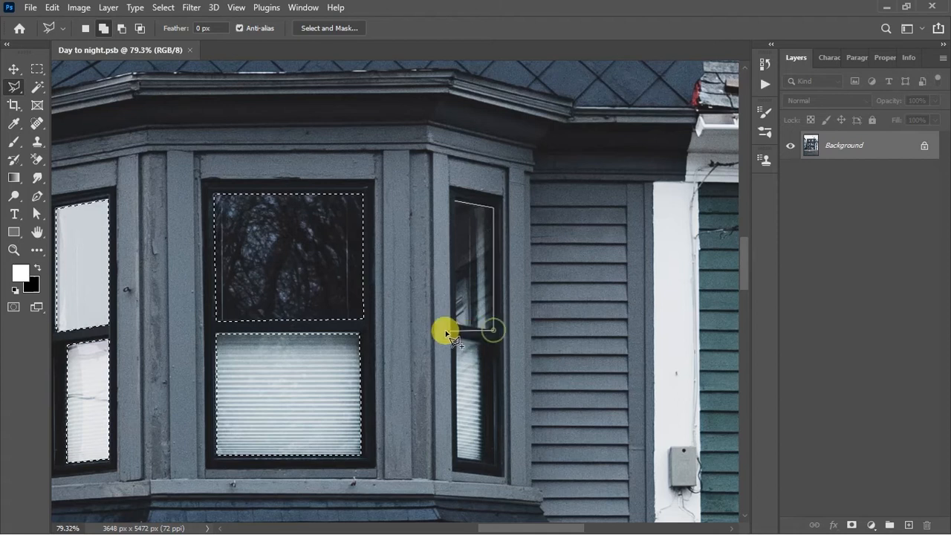
pyautogui.click(456, 325)
pyautogui.click(455, 203)
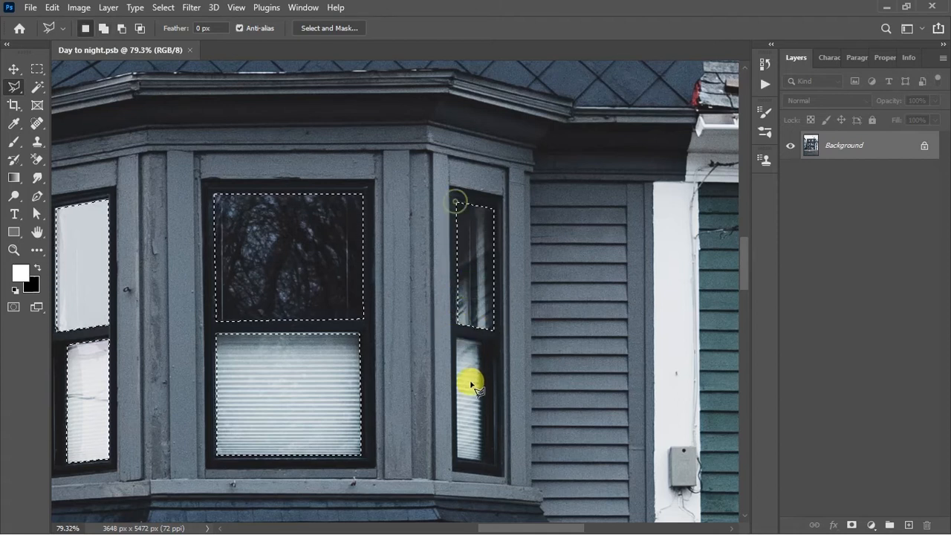
pyautogui.scroll(4, 455, 319)
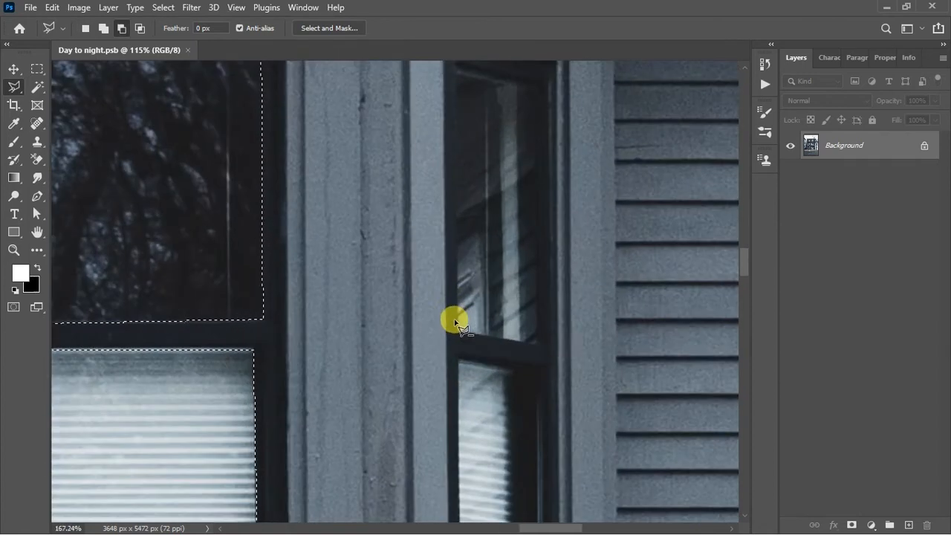
pyautogui.click(457, 332)
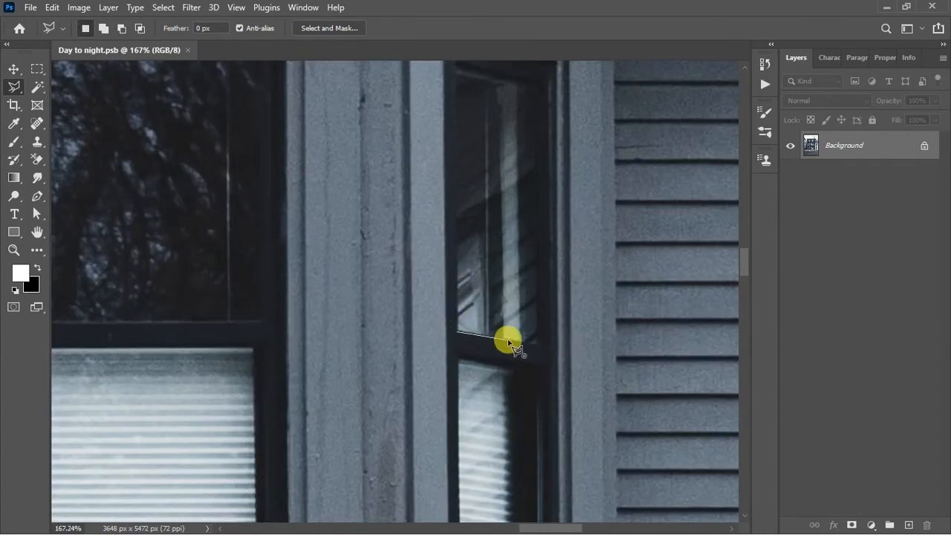
pyautogui.press('Escape')
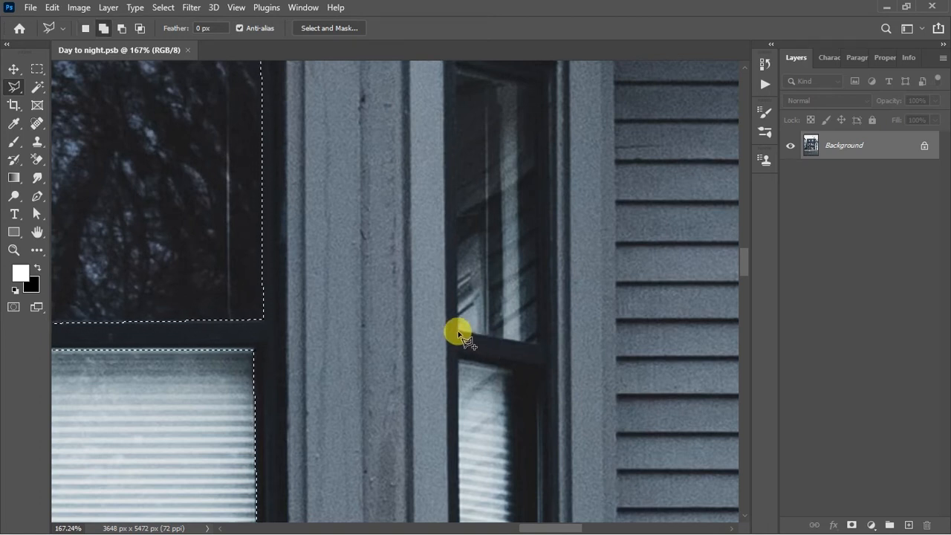
# - Add the upper pane of the upper bay's narrow right window to the selection, following its slanted edges closely
pyautogui.click(457, 332)
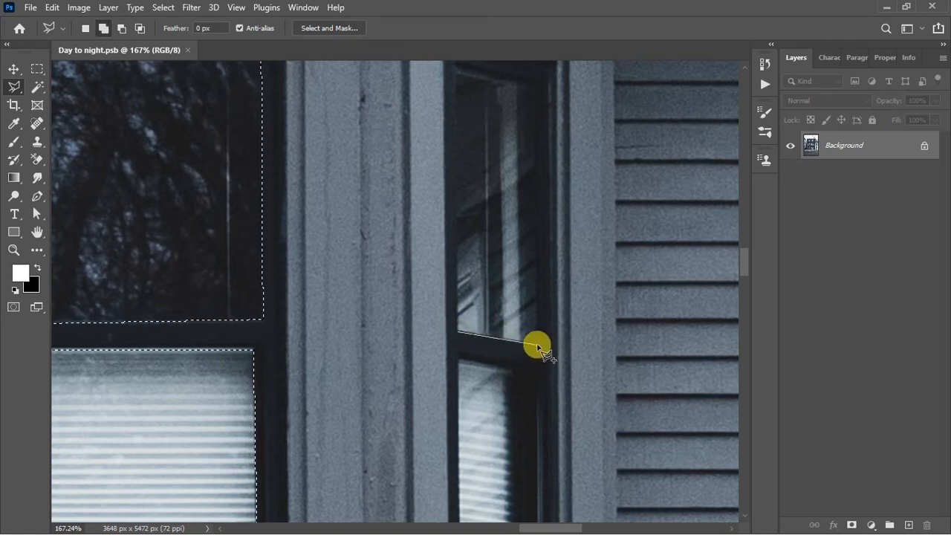
pyautogui.click(538, 344)
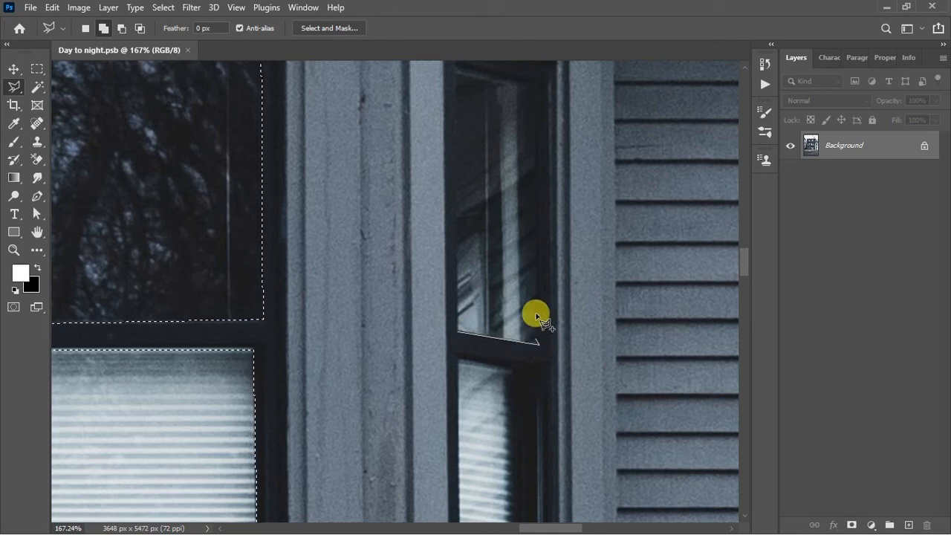
pyautogui.click(539, 86)
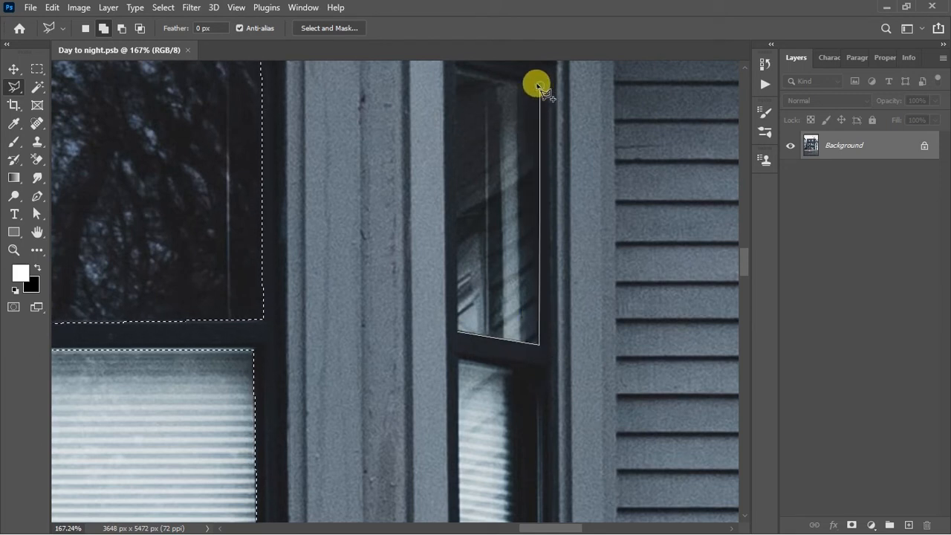
pyautogui.click(457, 65)
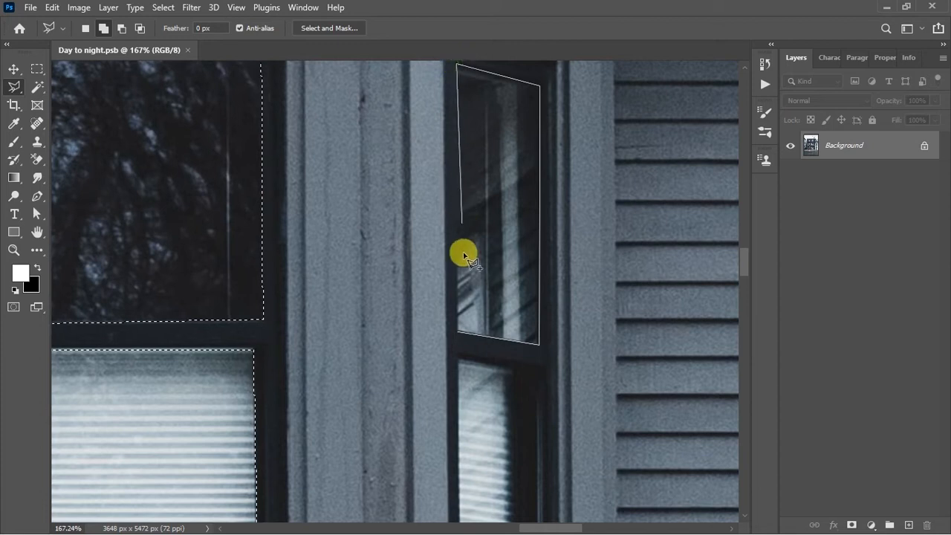
pyautogui.click(458, 333)
# - Try to outline the lower pane of the upper bay's narrow right window, moving the far edge inward toward the blinds
pyautogui.scroll(-3, 458, 356)
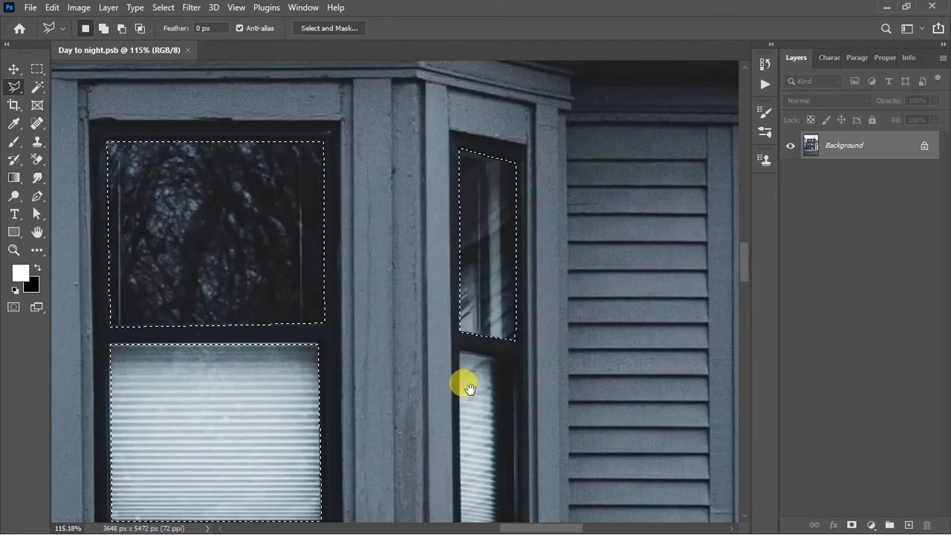
pyautogui.scroll(3, 458, 320)
pyautogui.press('shift')
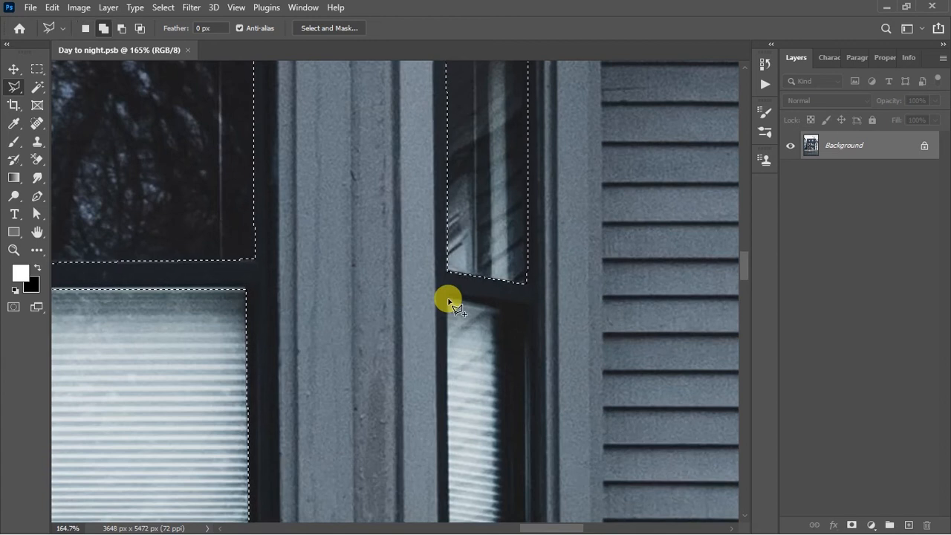
pyautogui.click(448, 298)
pyautogui.click(525, 309)
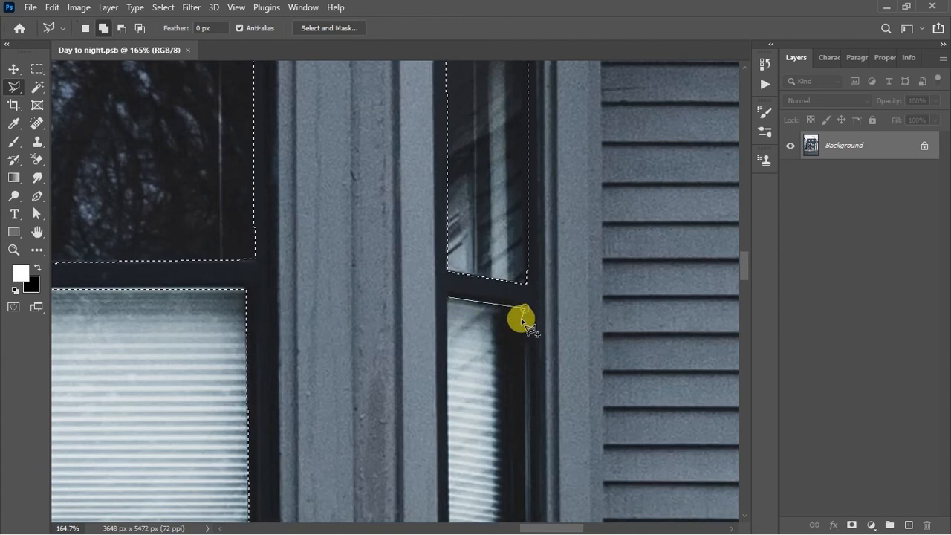
pyautogui.scroll(-3, 501, 283)
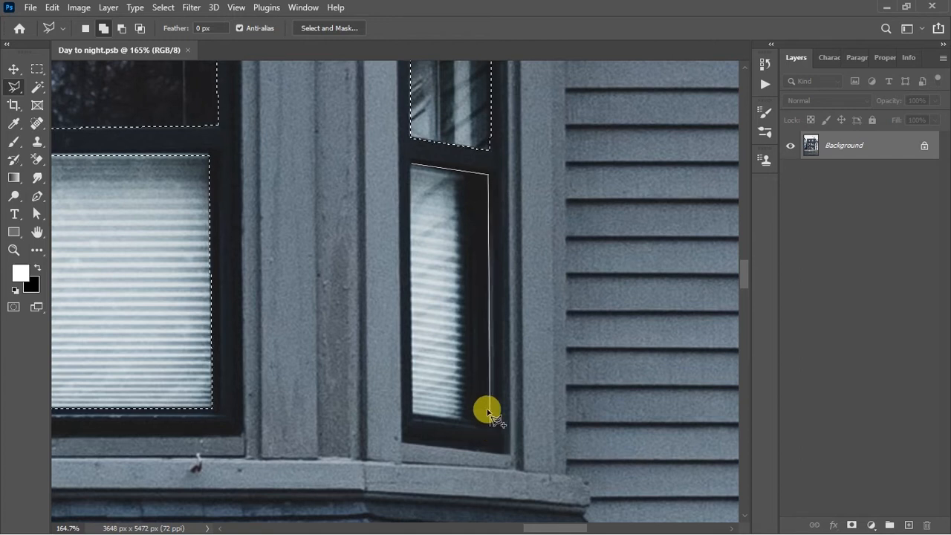
pyautogui.scroll(-4, 489, 426)
pyautogui.scroll(3, 427, 250)
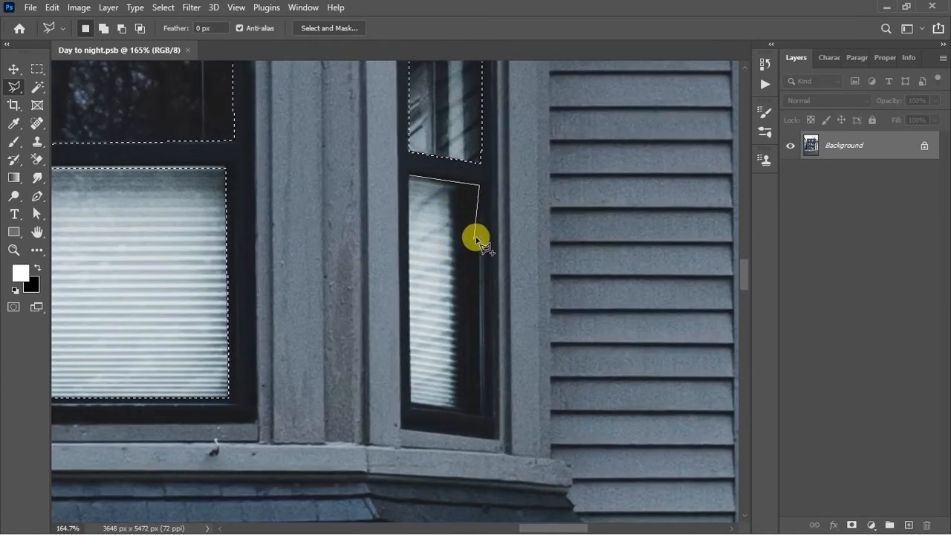
pyautogui.press('BackSpace')
pyautogui.click(463, 185)
pyautogui.click(463, 407)
pyautogui.click(412, 406)
pyautogui.scroll(-1, 438, 342)
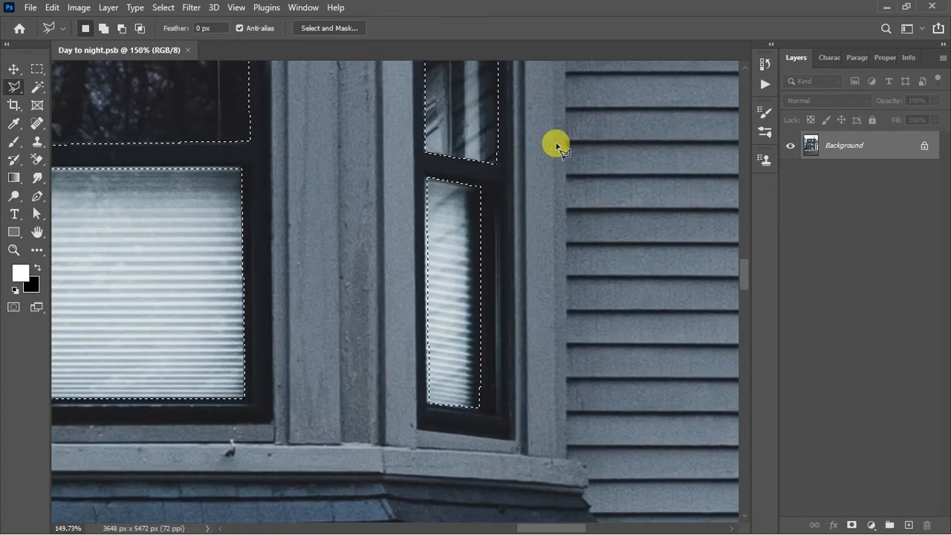
# - Add the lower pane of the upper bay's narrow right window to the selection, tracing closely around its bright blinds
pyautogui.keyDown('shift'); pyautogui.click(424, 180); pyautogui.keyUp('shift')
pyautogui.click(427, 406)
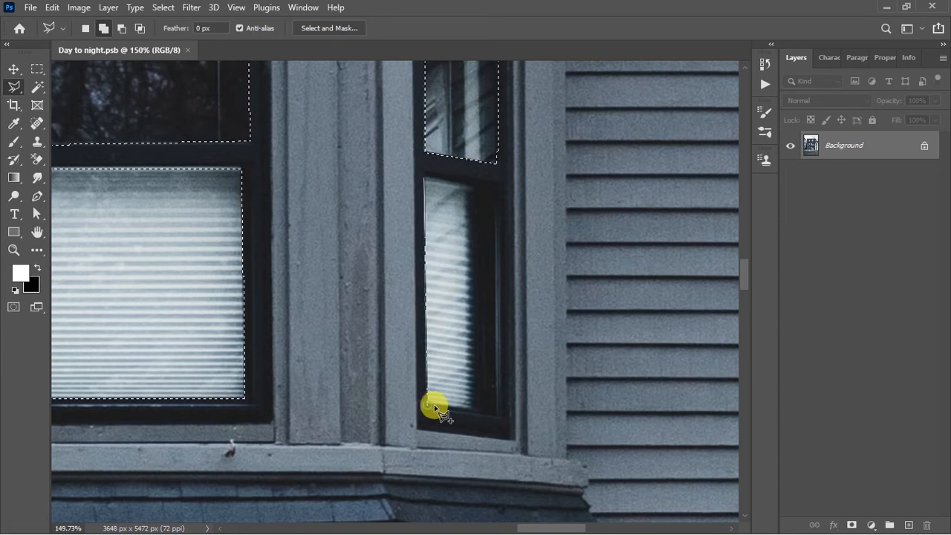
pyautogui.click(478, 409)
pyautogui.click(475, 187)
pyautogui.click(429, 183)
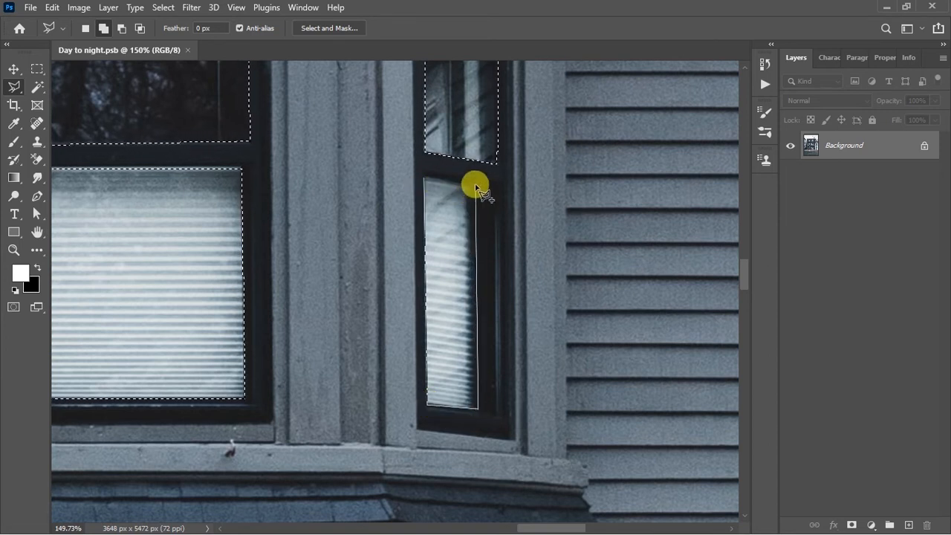
# - Add the upper pane of the ground-floor bay's narrow left window to the selection with the Polygonal Lasso
pyautogui.scroll(-3, 451, 301)
pyautogui.scroll(-3, 297, 215)
pyautogui.scroll(5, 293, 172)
pyautogui.keyDown('shift'); pyautogui.click(294, 170); pyautogui.keyUp('shift')
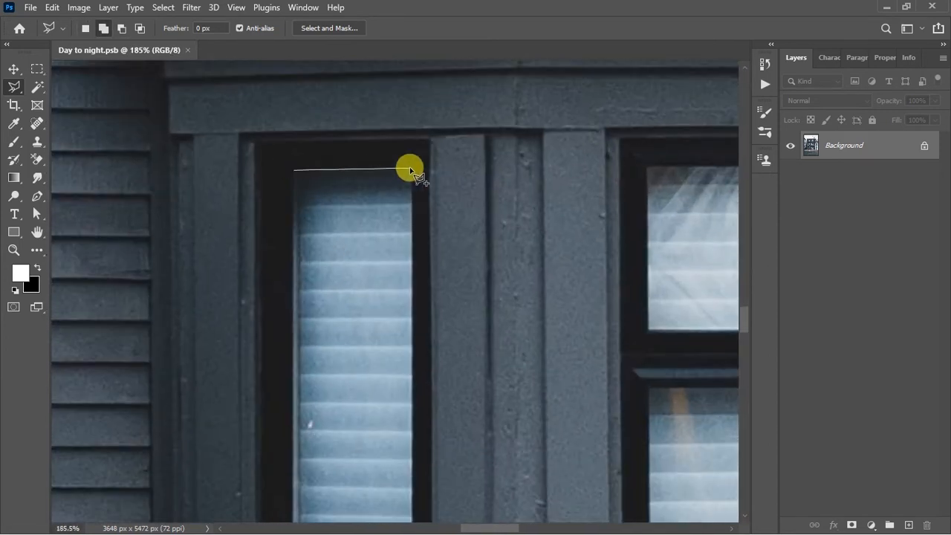
pyautogui.click(412, 168)
pyautogui.scroll(-5, 416, 223)
pyautogui.click(415, 380)
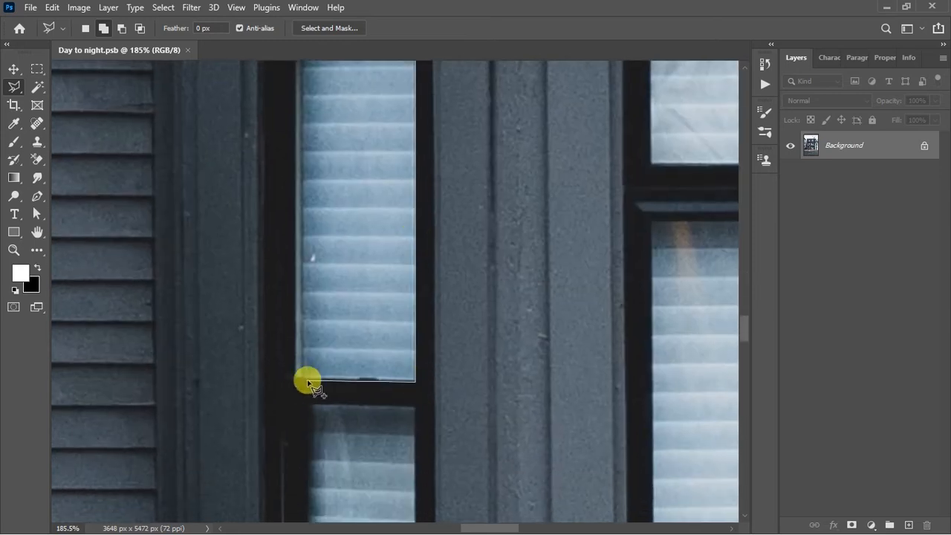
pyautogui.doubleClick(315, 238)
# - Add the lower pane of the ground-floor bay's narrow left window to the selection, tracing around its blinds
pyautogui.scroll(-4, 329, 221)
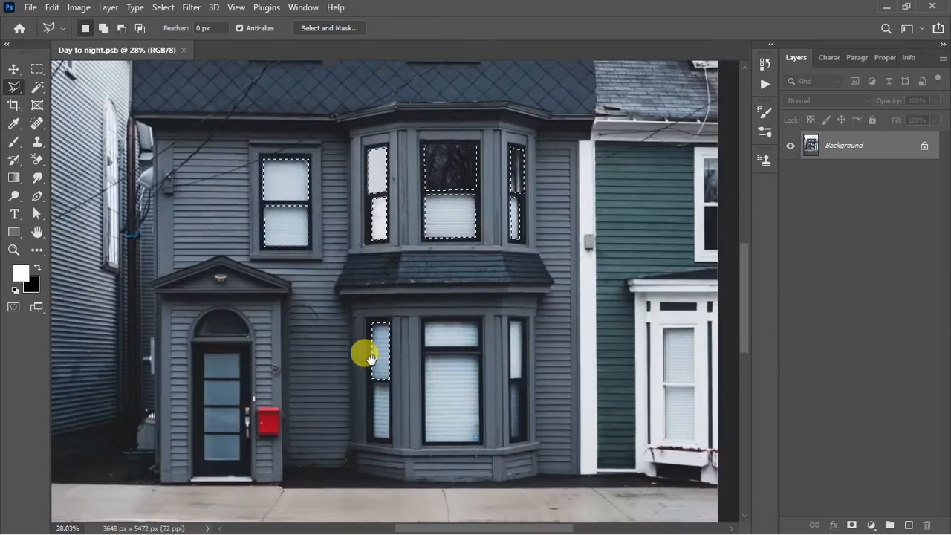
pyautogui.scroll(4, 365, 357)
pyautogui.keyDown('shift'); pyautogui.click(342, 255); pyautogui.keyUp('shift')
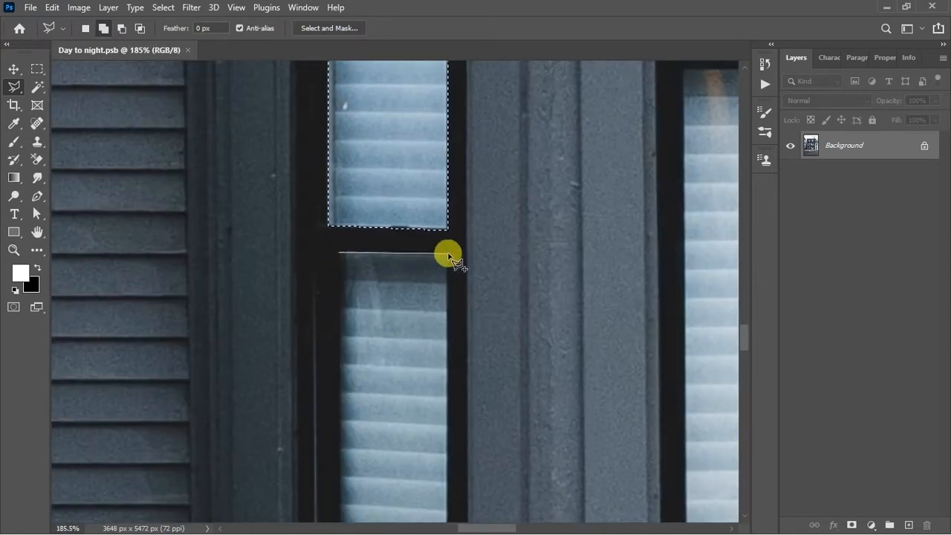
pyautogui.click(446, 255)
pyautogui.scroll(-5, 434, 245)
pyautogui.click(452, 464)
pyautogui.click(340, 454)
pyautogui.click(343, 95)
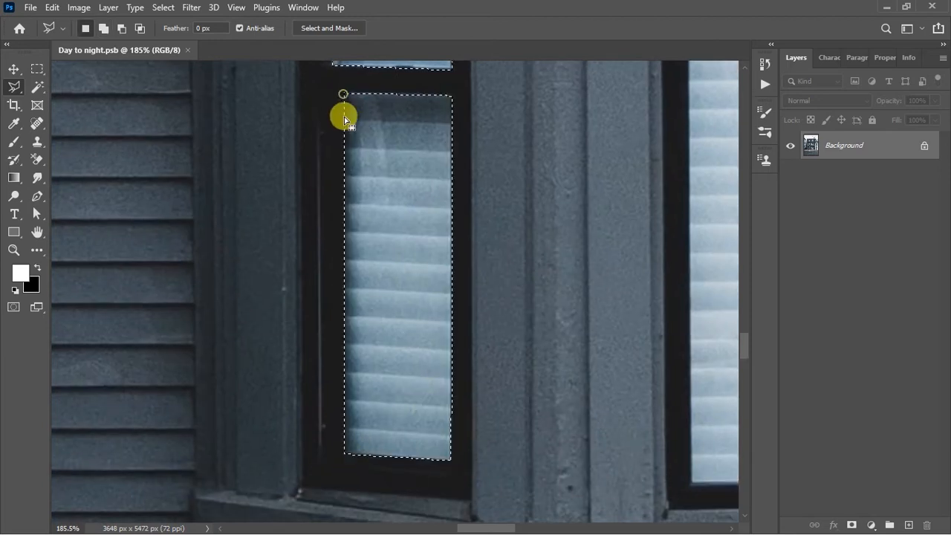
# - Add the large lower pane of the ground-floor bay's centre window to the selection
pyautogui.scroll(-3, 445, 275)
pyautogui.keyDown('shift'); pyautogui.click(387, 212); pyautogui.keyUp('shift')
pyautogui.click(559, 208)
pyautogui.click(562, 487)
pyautogui.click(391, 489)
pyautogui.click(387, 211)
# - Add the short upper pane of the ground-floor bay's centre window to the selection
pyautogui.scroll(3, 427, 379)
pyautogui.keyDown('shift'); pyautogui.click(387, 202); pyautogui.keyUp('shift')
pyautogui.click(388, 285)
pyautogui.click(558, 282)
pyautogui.click(558, 201)
pyautogui.click(386, 202)
# - Add the bright upper pane of the ground-floor bay's narrow right window to the selection
pyautogui.scroll(-3, 464, 279)
pyautogui.scroll(3, 548, 166)
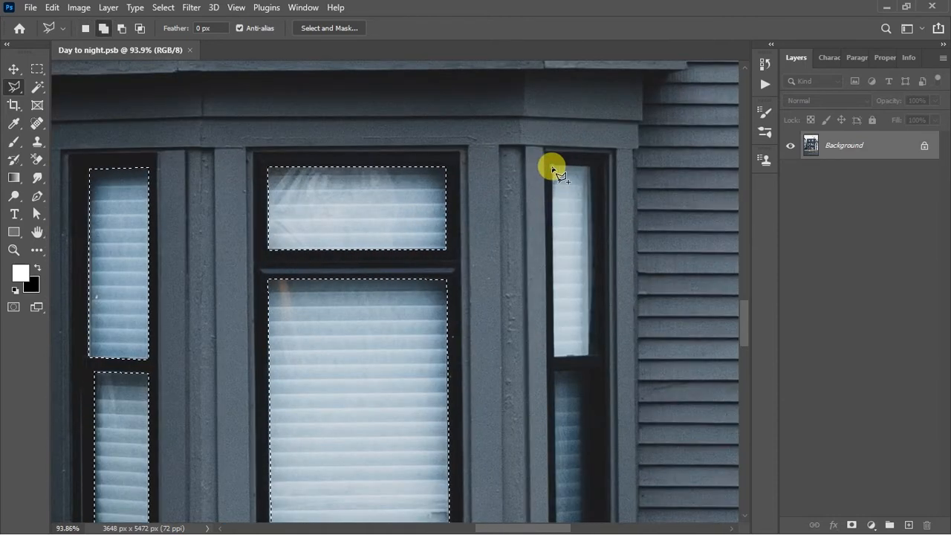
pyautogui.keyDown('shift'); pyautogui.click(553, 164); pyautogui.keyUp('shift')
pyautogui.click(591, 167)
pyautogui.click(550, 165)
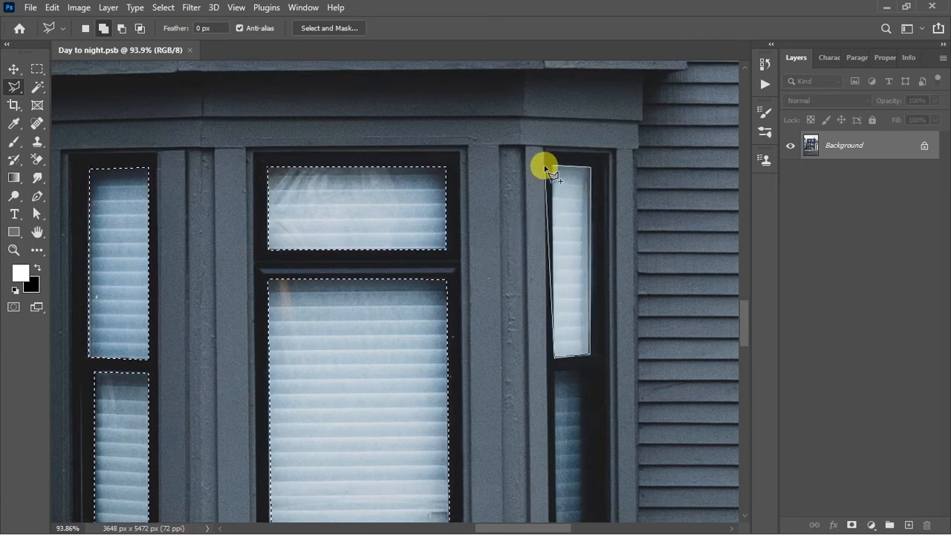
# - Add the darker lower pane of the ground-floor bay's narrow right window to the selection
pyautogui.scroll(-3, 573, 334)
pyautogui.click(554, 251)
pyautogui.click(587, 250)
pyautogui.click(589, 430)
pyautogui.click(556, 429)
pyautogui.click(555, 251)
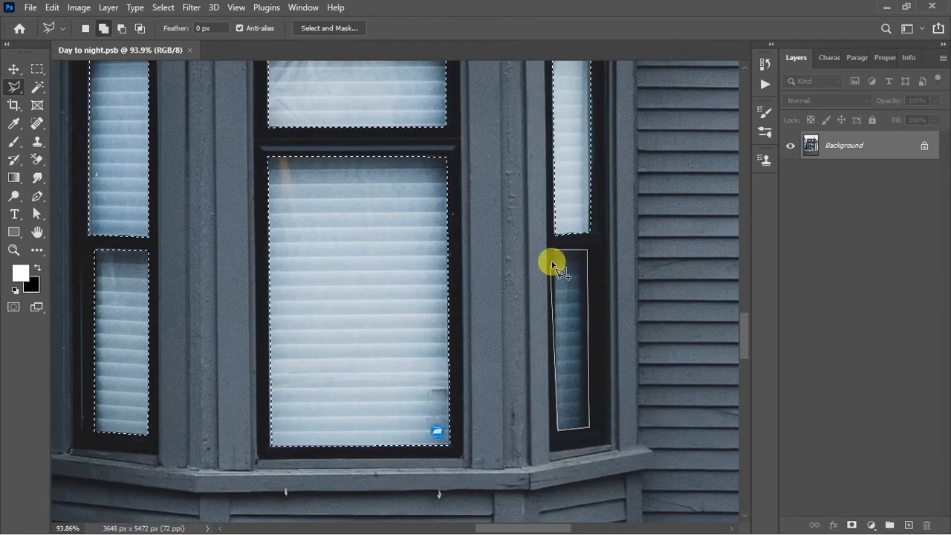
# - Add the front door's topmost glass panel to the selection
pyautogui.scroll(-3, 550, 356)
pyautogui.scroll(4, 240, 275)
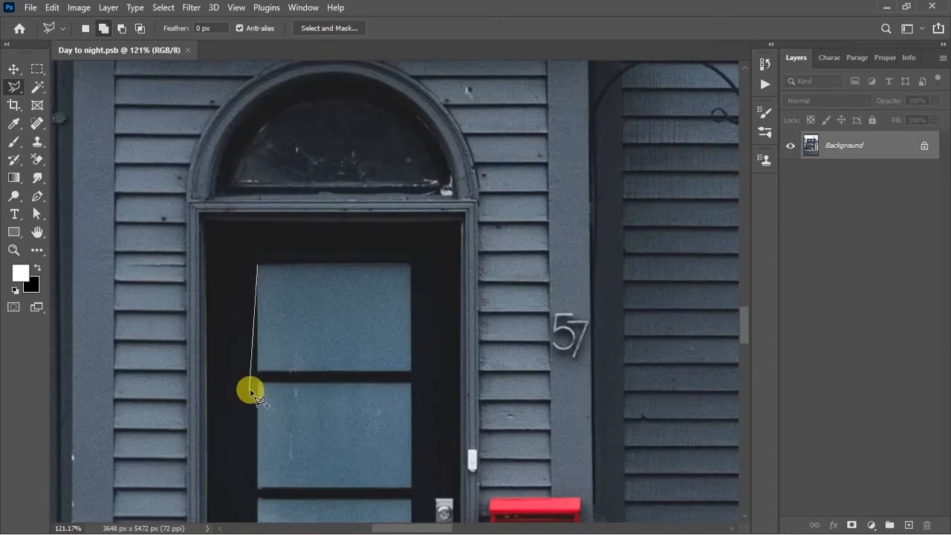
pyautogui.doubleClick(414, 266)
# - Add the front door's second glass panel from the top to the selection
pyautogui.scroll(-2, 322, 310)
pyautogui.click(258, 284)
pyautogui.click(411, 284)
pyautogui.click(410, 387)
pyautogui.click(258, 387)
pyautogui.click(258, 284)
# - Add the front door's third glass panel from the top to the selection
pyautogui.scroll(-2, 257, 304)
pyautogui.click(259, 299)
pyautogui.click(411, 298)
pyautogui.click(411, 404)
pyautogui.click(258, 405)
pyautogui.click(258, 299)
# - Add the front door's lowest glass panel to the selection
pyautogui.scroll(-2, 265, 322)
pyautogui.click(258, 314)
pyautogui.click(259, 422)
pyautogui.click(411, 422)
pyautogui.click(411, 315)
pyautogui.click(285, 317)
# - Try outlining the arched window above the door with a curved Pen path
pyautogui.scroll(-4, 306, 356)
pyautogui.scroll(5, 304, 240)
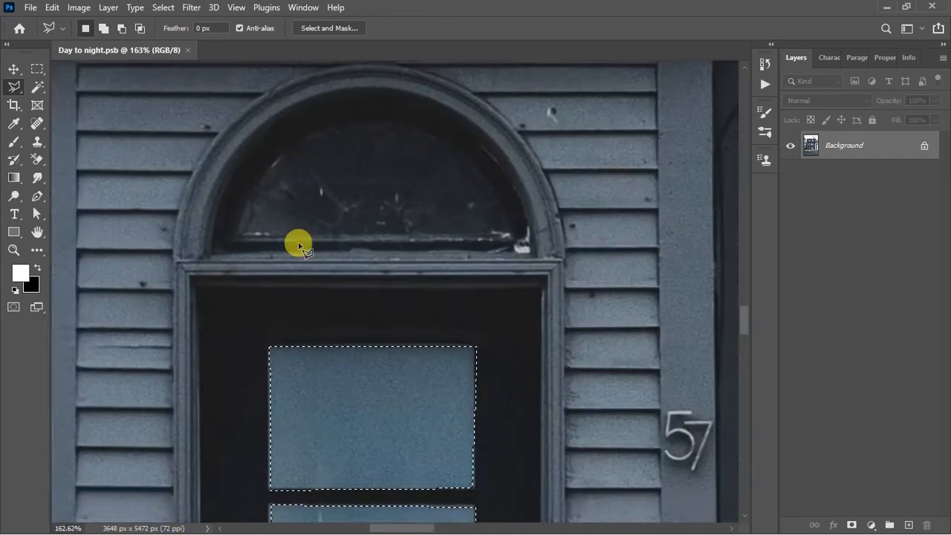
pyautogui.press('p')
pyautogui.click(201, 268)
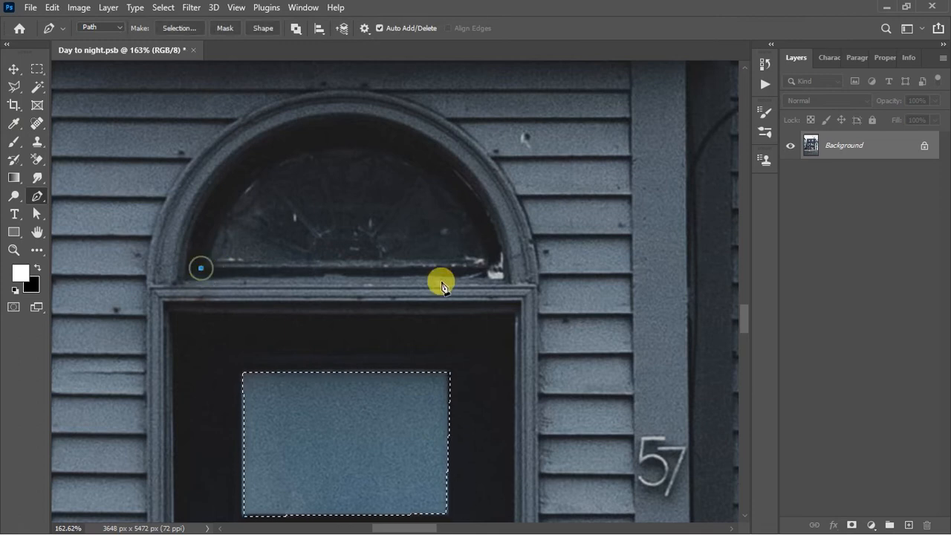
pyautogui.click(490, 265)
pyautogui.moveTo(341, 150); pyautogui.dragTo(227, 144)
pyautogui.keyDown('alt'); pyautogui.click(341, 150); pyautogui.keyUp('alt')
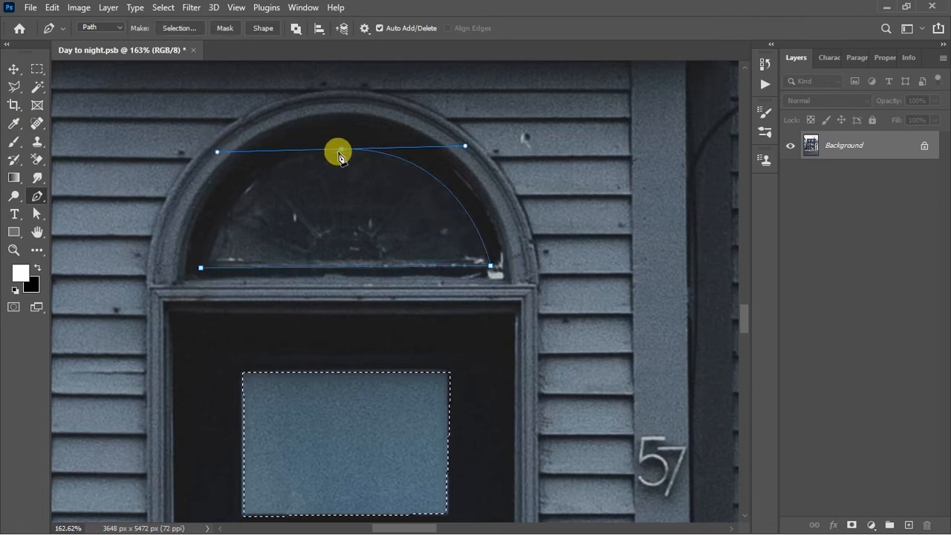
pyautogui.moveTo(201, 267); pyautogui.dragTo(174, 374)
pyautogui.scroll(-3, 223, 339)
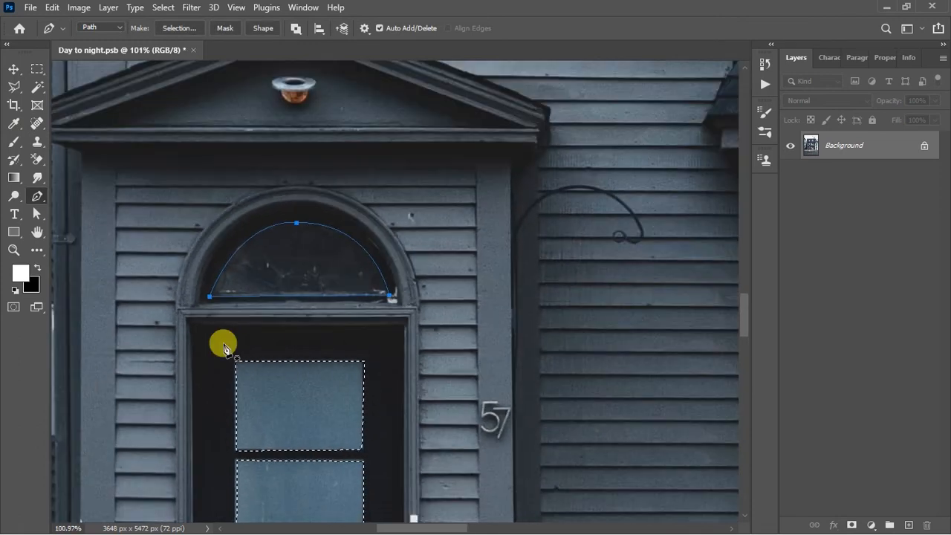
pyautogui.press('v')
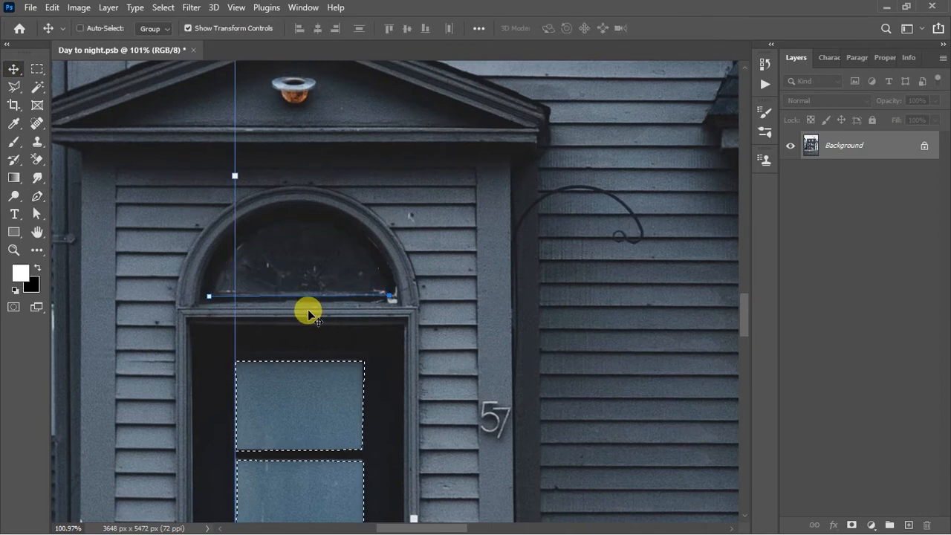
pyautogui.hotkey('shift', 'F5')
pyautogui.press('Return')
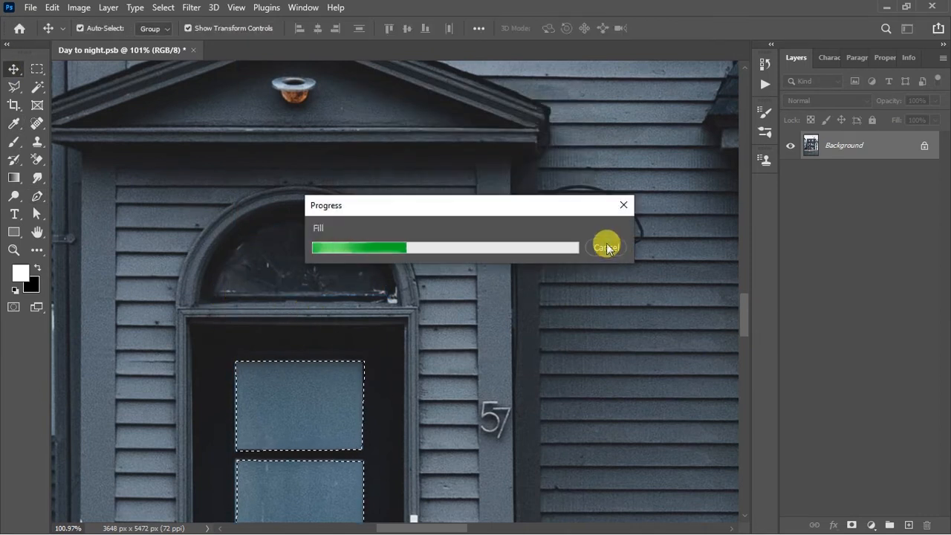
pyautogui.scroll(-2, 357, 295)
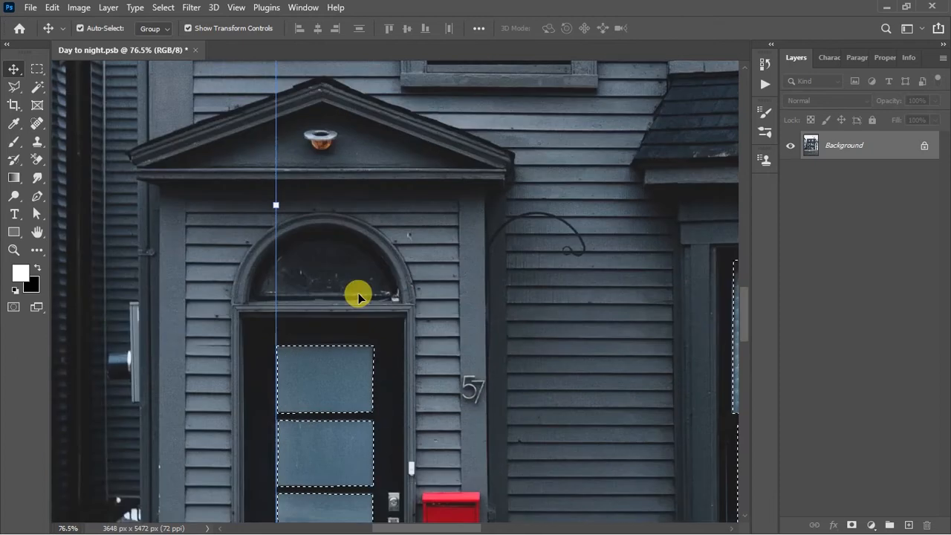
# - Try tracing the arched window above the door with the Magnetic Lasso, and undo the attempt
pyautogui.press('p')
pyautogui.rightClick(15, 88)
pyautogui.click(57, 89)
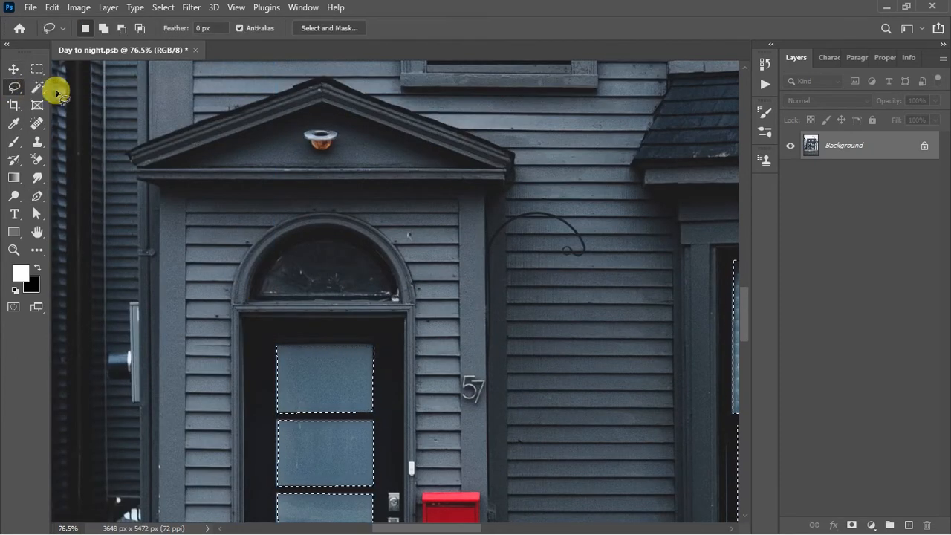
pyautogui.rightClick(19, 88)
pyautogui.click(41, 113)
pyautogui.click(260, 297)
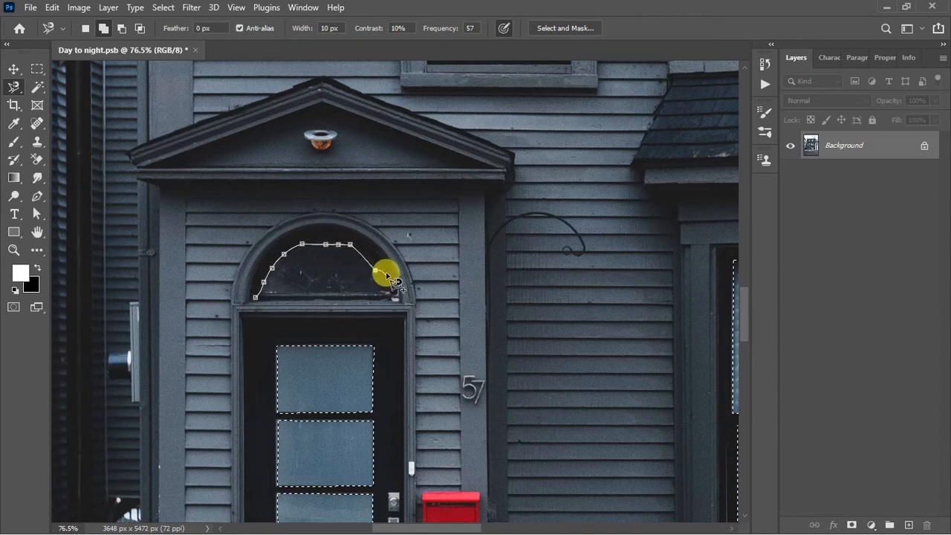
pyautogui.click(256, 297)
pyautogui.hotkey('ctrl', 'z')
# - Add the arched window above the door to the selection with the Polygonal Lasso, following its curve in short segments
pyautogui.rightClick(13, 91)
pyautogui.click(67, 98)
pyautogui.scroll(3, 301, 277)
pyautogui.click(230, 309)
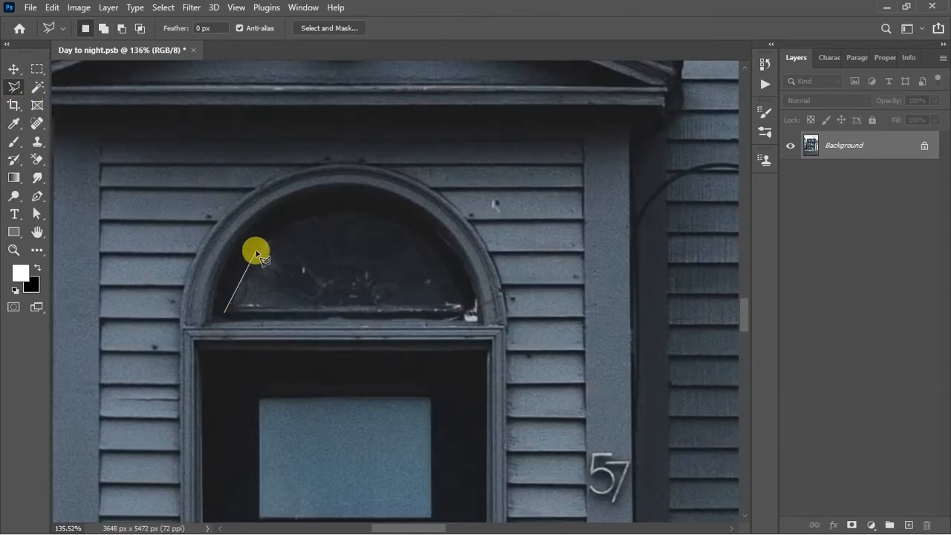
pyautogui.click(464, 310)
pyautogui.click(438, 253)
pyautogui.click(417, 234)
pyautogui.click(380, 217)
pyautogui.click(339, 213)
pyautogui.click(291, 223)
pyautogui.click(263, 244)
pyautogui.click(239, 288)
pyautogui.click(231, 309)
# - Add the wide dark panel above the green house's ground-floor window and the small panel to its left to the selection
pyautogui.scroll(-9, 389, 302)
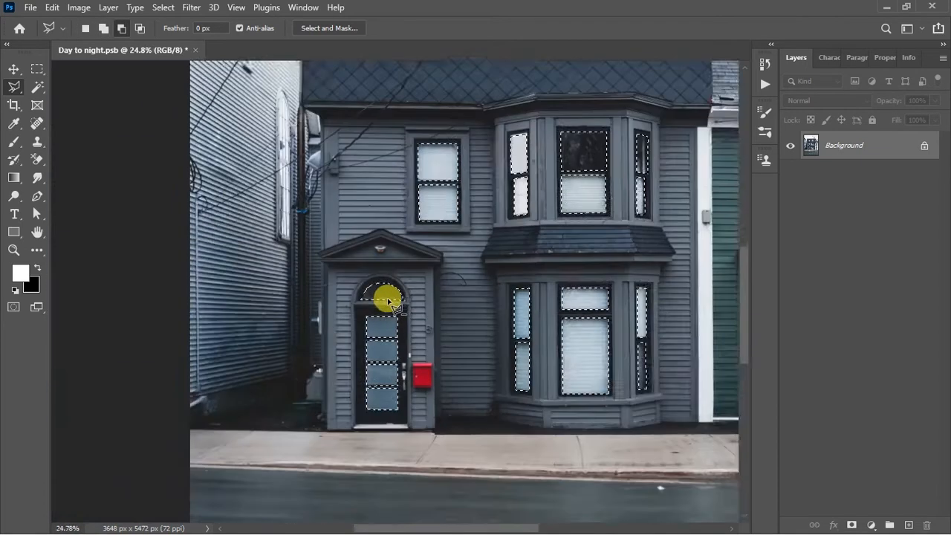
pyautogui.moveTo(389, 302); pyautogui.dragTo(186, 297)
pyautogui.scroll(7, 541, 340)
pyautogui.moveTo(498, 276)
pyautogui.mouseDown()
pyautogui.moveTo(447, 257)
pyautogui.moveTo(405, 156)
pyautogui.mouseUp()
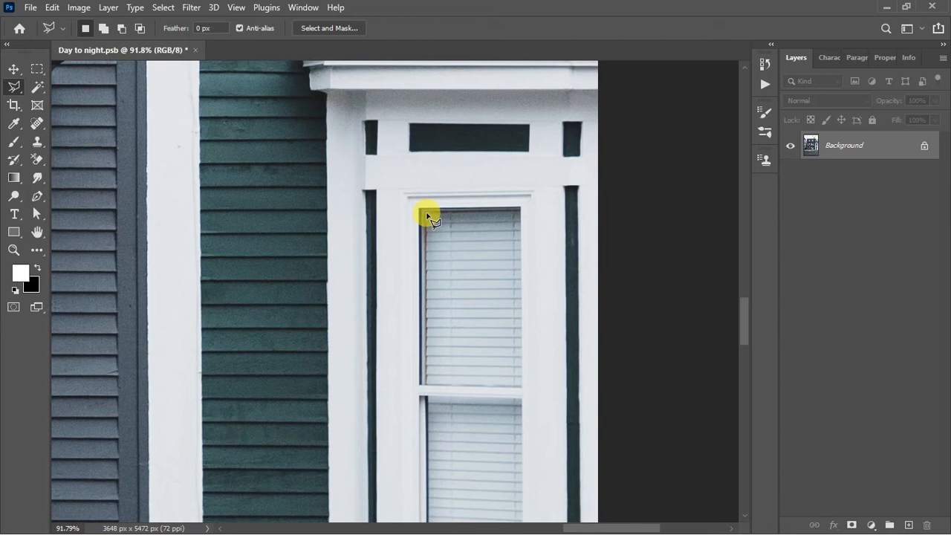
pyautogui.scroll(-5, 498, 372)
pyautogui.scroll(6, 372, 251)
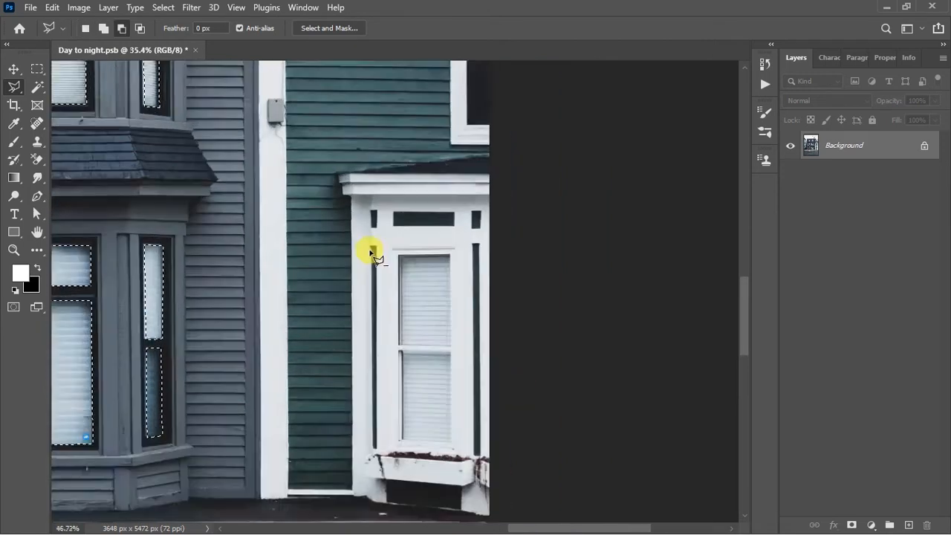
pyautogui.click(419, 172)
pyautogui.click(370, 168)
pyautogui.click(384, 168)
pyautogui.click(382, 204)
pyautogui.click(371, 204)
pyautogui.click(371, 169)
# - Add the small dark panel to the right of the wide one above the green house's ground-floor window to the selection
pyautogui.click(586, 169)
pyautogui.click(607, 170)
pyautogui.click(604, 206)
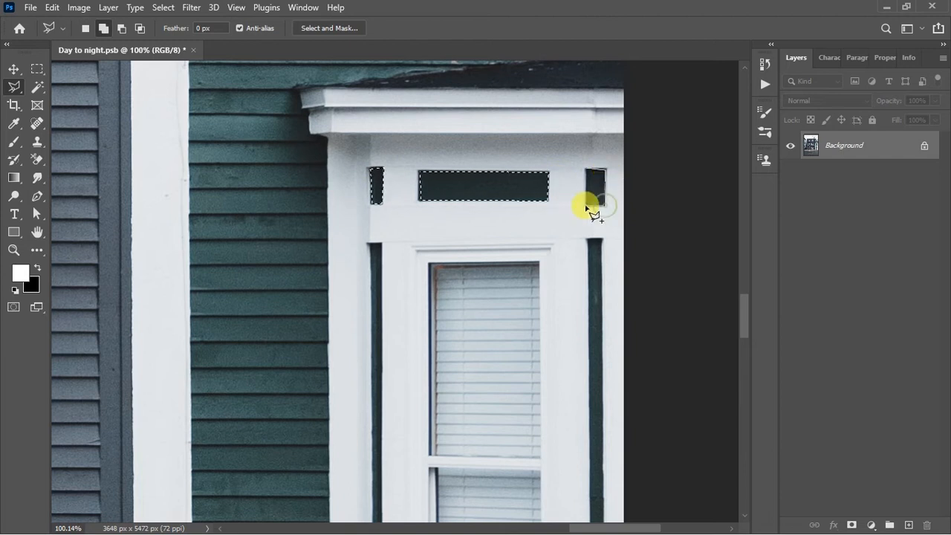
pyautogui.doubleClick(586, 207)
# - Add the tall narrow dark strip right of the green house's ground-floor window to the selection
pyautogui.moveTo(591, 243); pyautogui.dragTo(590, 211)
pyautogui.click(587, 206)
pyautogui.click(603, 207)
pyautogui.moveTo(587, 382); pyautogui.dragTo(572, 150)
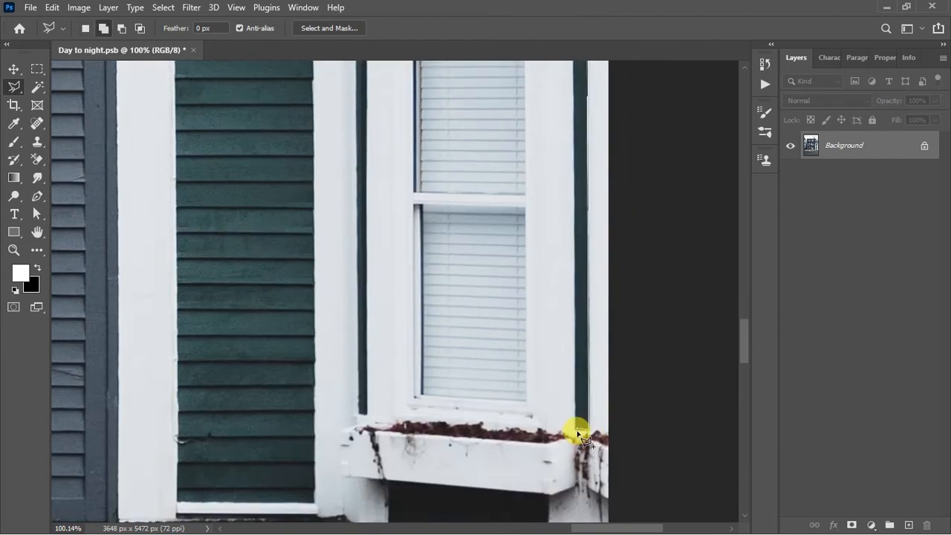
pyautogui.click(578, 431)
pyautogui.moveTo(576, 215); pyautogui.dragTo(549, 425)
pyautogui.click(545, 191)
# - Add the tall narrow dark strip left of the green house's ground-floor window to the selection
pyautogui.click(325, 194)
pyautogui.click(338, 193)
pyautogui.moveTo(346, 278); pyautogui.dragTo(363, 152)
pyautogui.click(355, 501)
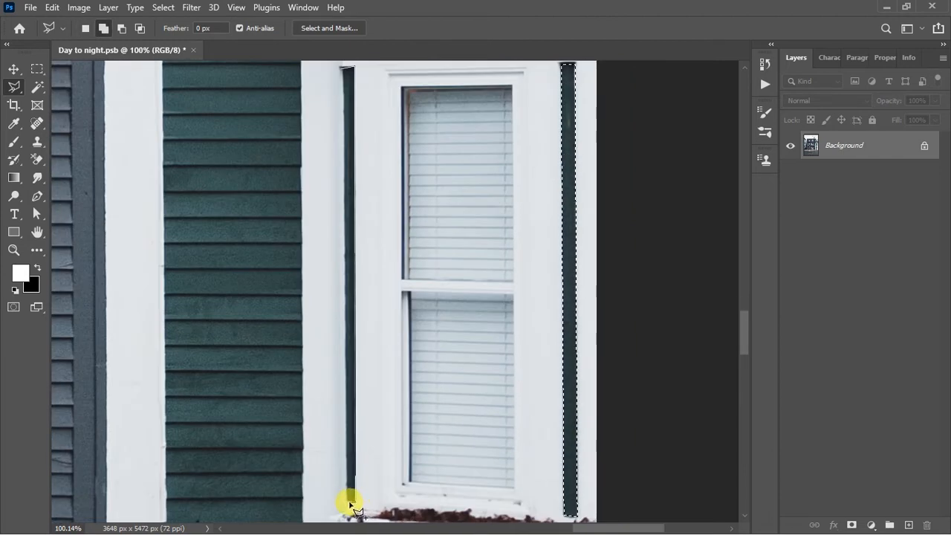
pyautogui.click(347, 502)
pyautogui.moveTo(355, 238); pyautogui.dragTo(358, 330)
pyautogui.click(345, 161)
# - Add the upper pane of the green house's ground-floor window to the selection
pyautogui.click(411, 184)
pyautogui.click(514, 181)
pyautogui.click(516, 374)
pyautogui.click(412, 377)
pyautogui.click(411, 184)
# - Add the lower pane of the green house's ground-floor window to the selection
pyautogui.scroll(-3, 409, 230)
pyautogui.click(406, 251)
pyautogui.click(514, 255)
pyautogui.click(517, 448)
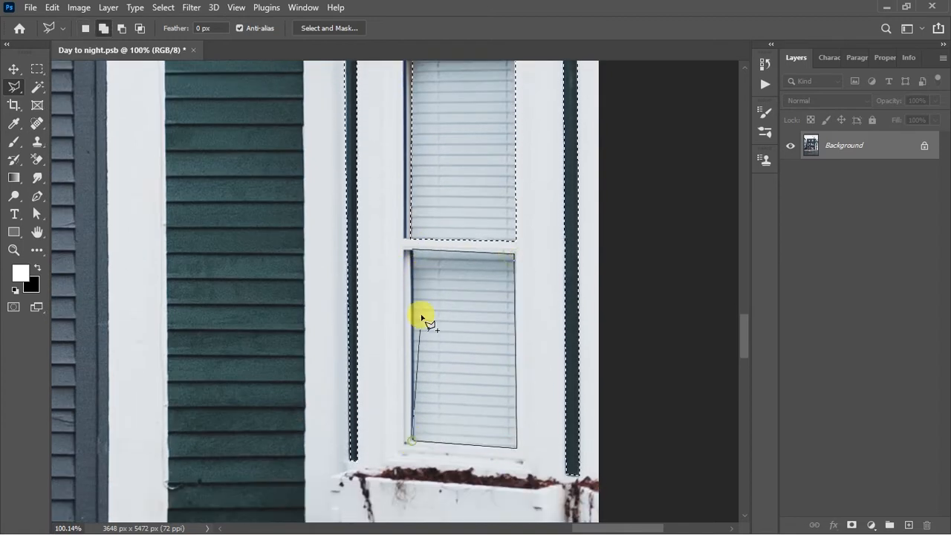
pyautogui.click(412, 443)
pyautogui.click(413, 251)
# - Add the upper pane of the grey house's top-floor right window to the selection
pyautogui.scroll(-12, 448, 320)
pyautogui.moveTo(349, 69)
pyautogui.mouseDown()
pyautogui.moveTo(569, 272)
pyautogui.moveTo(569, 263)
pyautogui.mouseUp()
pyautogui.scroll(4, 400, 147)
pyautogui.scroll(8, 400, 147)
pyautogui.keyDown('shift'); pyautogui.click(369, 166); pyautogui.keyUp('shift')
pyautogui.click(530, 166)
pyautogui.click(530, 290)
pyautogui.click(369, 290)
pyautogui.click(368, 166)
# - Add the lower pane of the grey house's top-floor right window to the selection
pyautogui.moveTo(364, 277); pyautogui.dragTo(361, 166)
pyautogui.keyDown('shift'); pyautogui.click(367, 197); pyautogui.keyUp('shift')
pyautogui.click(369, 318)
pyautogui.click(525, 317)
pyautogui.click(526, 199)
pyautogui.click(367, 198)
# - Add the upper pane of the grey house's top-floor left window to the selection
pyautogui.scroll(-10, 368, 199)
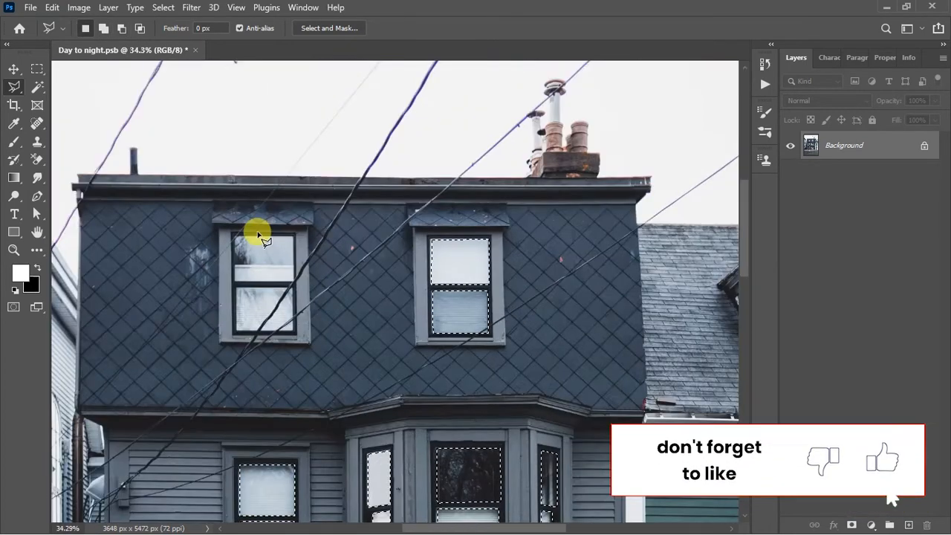
pyautogui.scroll(10, 248, 245)
pyautogui.keyDown('shift'); pyautogui.click(213, 221); pyautogui.keyUp('shift')
pyautogui.click(376, 221)
pyautogui.click(378, 347)
pyautogui.click(214, 347)
pyautogui.click(213, 221)
# - Add the lower pane of the grey house's top-floor left window to the selection
pyautogui.moveTo(230, 394); pyautogui.dragTo(230, 306)
pyautogui.keyDown('shift'); pyautogui.click(216, 277); pyautogui.keyUp('shift')
pyautogui.click(375, 276)
pyautogui.click(376, 396)
pyautogui.click(216, 396)
pyautogui.click(216, 277)
# - Add both panes of the green house's upper-floor window at the photo's right edge to the selection
pyautogui.scroll(-4, 243, 240)
pyautogui.scroll(-10, 242, 345)
pyautogui.moveTo(423, 397); pyautogui.dragTo(373, 257)
pyautogui.moveTo(454, 261)
pyautogui.mouseDown()
pyautogui.moveTo(431, 348)
pyautogui.moveTo(397, 333)
pyautogui.mouseUp()
pyautogui.scroll(10, 480, 344)
pyautogui.keyDown('shift'); pyautogui.click(469, 273); pyautogui.keyUp('shift')
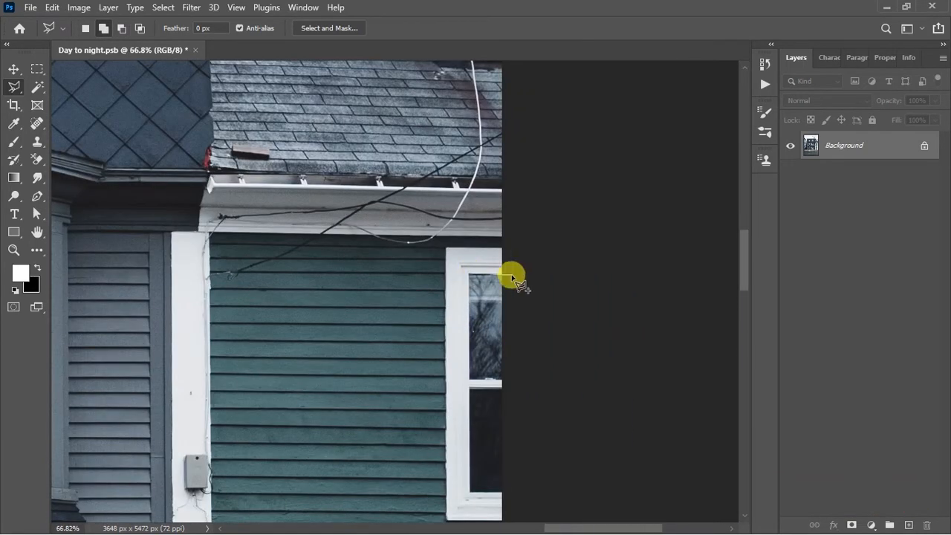
pyautogui.doubleClick(469, 381)
pyautogui.click(503, 388)
pyautogui.click(503, 492)
# - Add both panes of the green house's roof dormer window at the photo's right edge to the selection
pyautogui.scroll(-4, 460, 350)
pyautogui.scroll(5, 469, 263)
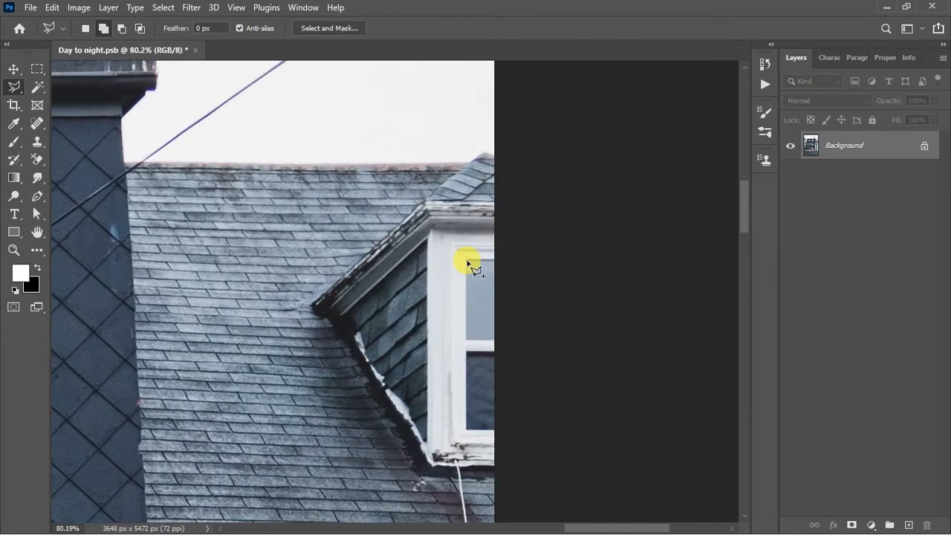
pyautogui.click(469, 264)
pyautogui.scroll(-1, 470, 321)
pyautogui.click(496, 319)
pyautogui.scroll(-2, 475, 349)
pyautogui.press('Delete')
pyautogui.press('Escape')
pyautogui.scroll(1, 488, 352)
pyautogui.press('shift')
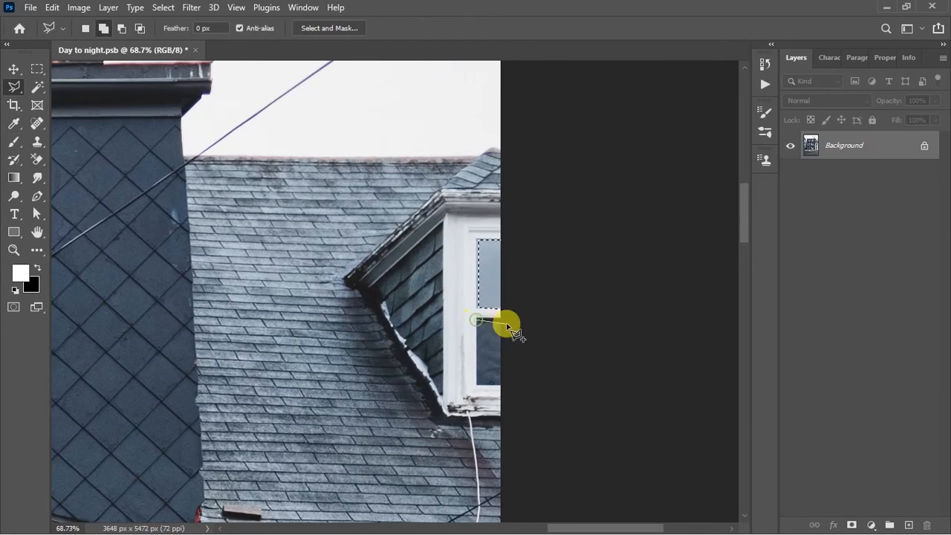
pyautogui.click(502, 320)
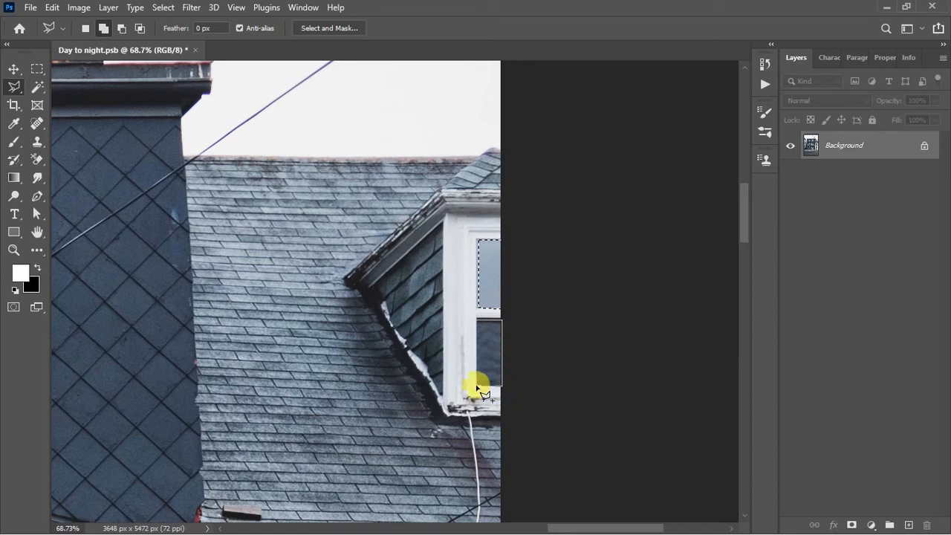
pyautogui.scroll(-6, 479, 325)
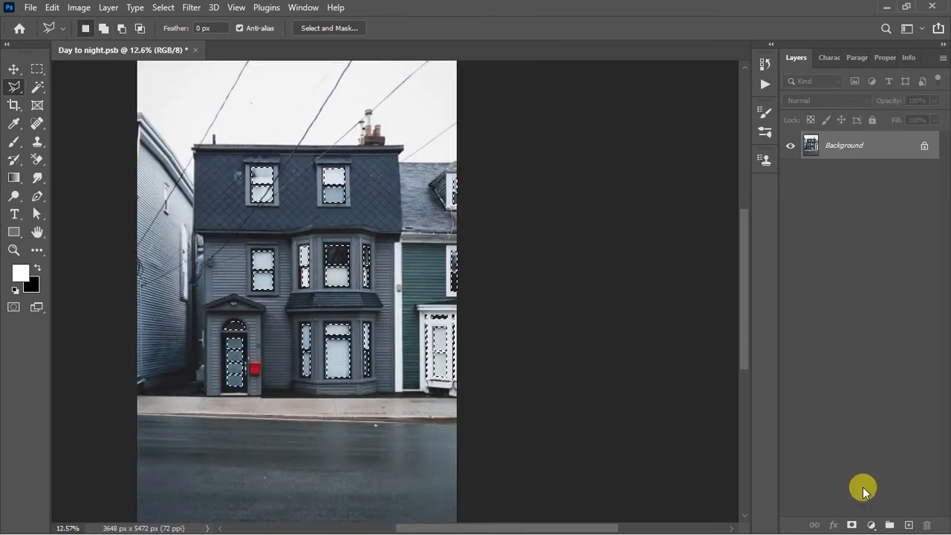
# - Create a Solid Color fill layer from the selected window areas with the warm colour #ffc97b
pyautogui.click(872, 525)
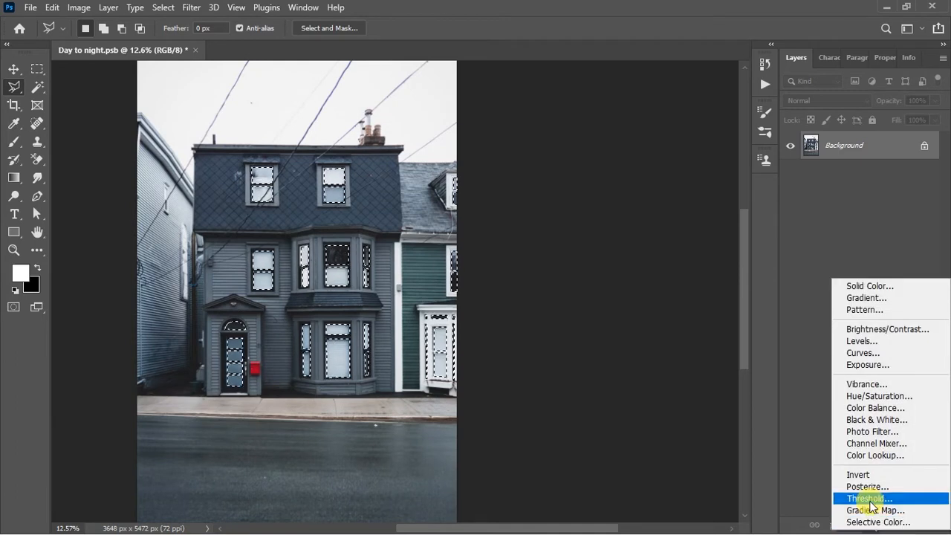
pyautogui.click(866, 287)
pyautogui.moveTo(754, 297); pyautogui.dragTo(754, 293)
pyautogui.moveTo(715, 219); pyautogui.dragTo(624, 124)
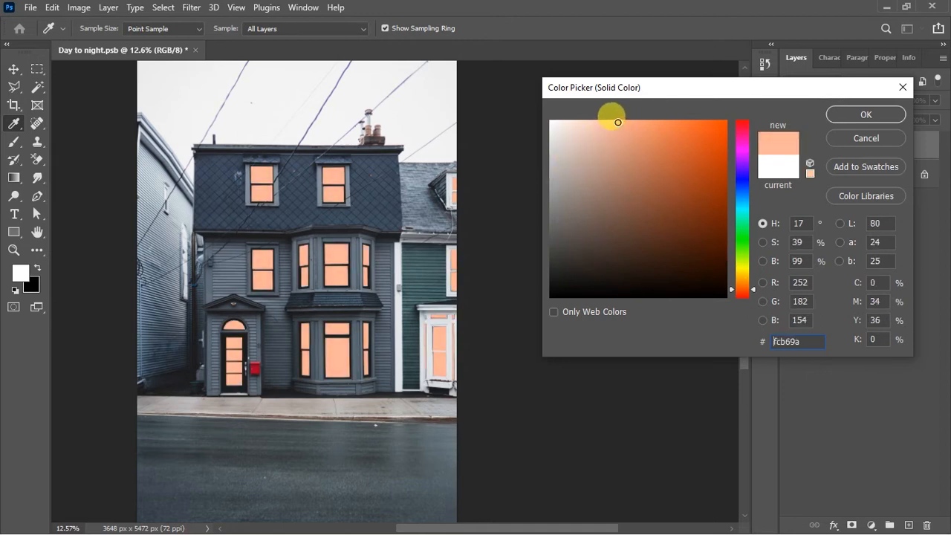
pyautogui.click(753, 287)
pyautogui.click(627, 124)
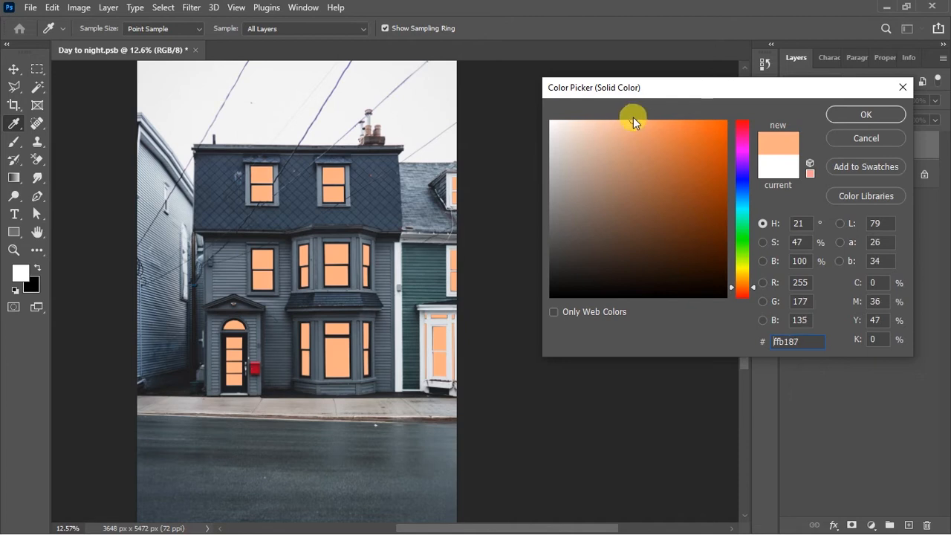
pyautogui.moveTo(801, 344); pyautogui.dragTo(773, 341)
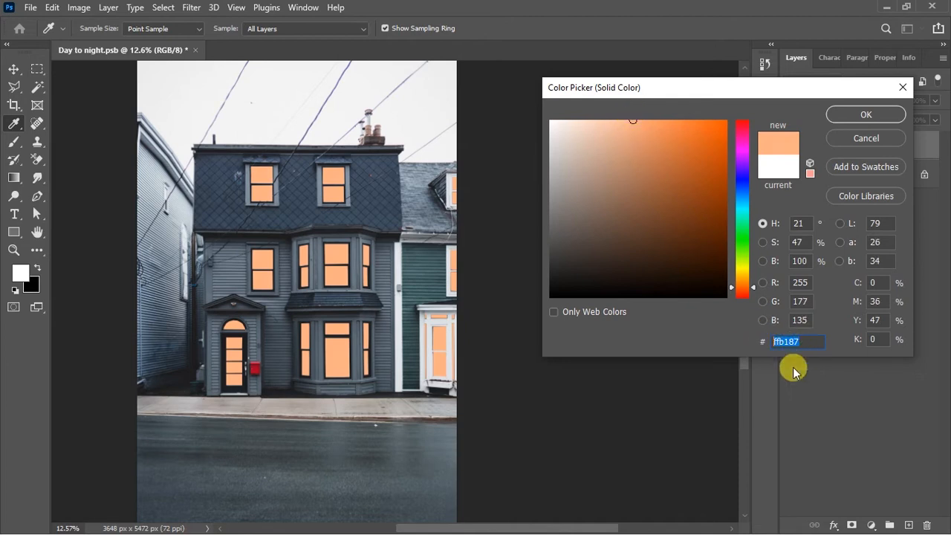
pyautogui.write('ffc97b')
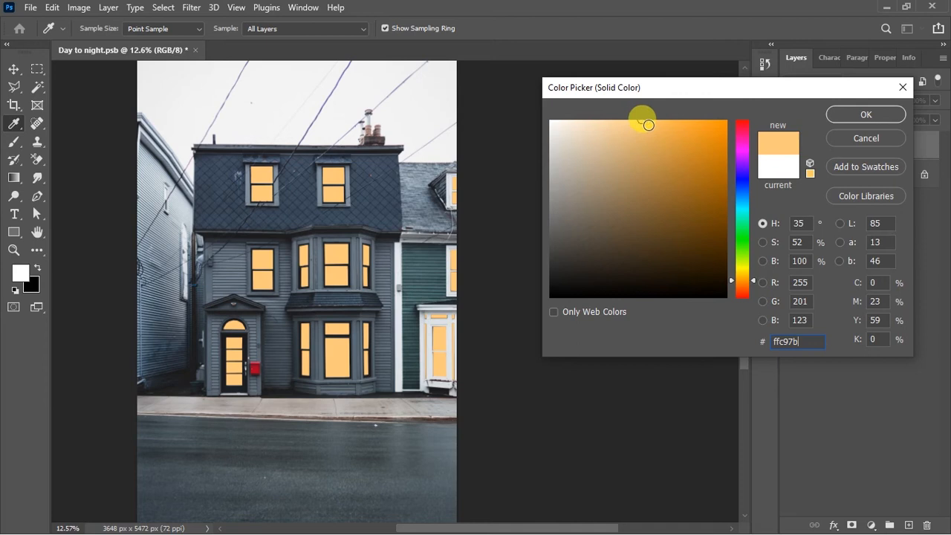
pyautogui.click(864, 116)
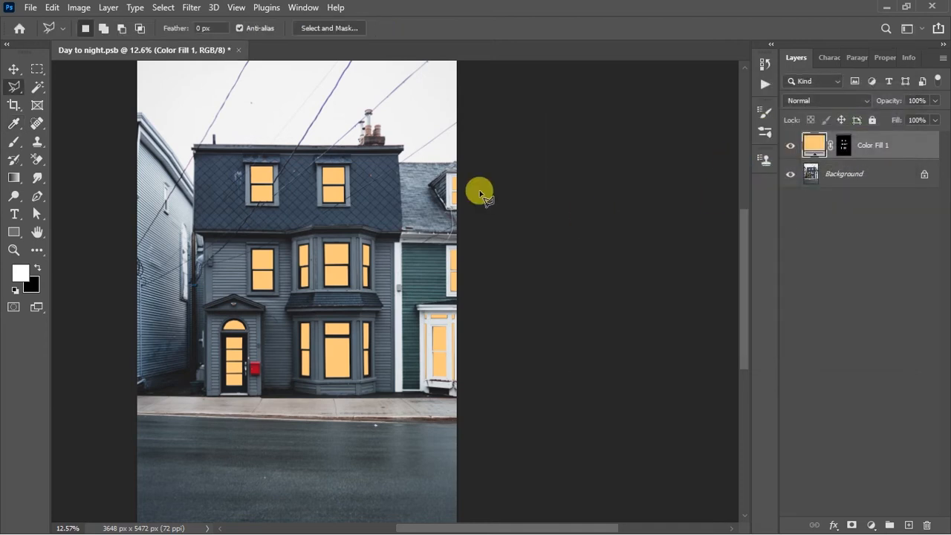
# - Feather the window fill layer's mask by about 2.1 px to soften the edges of the glowing panes
pyautogui.scroll(1, 266, 179)
pyautogui.scroll(1, 266, 178)
pyautogui.click(14, 68)
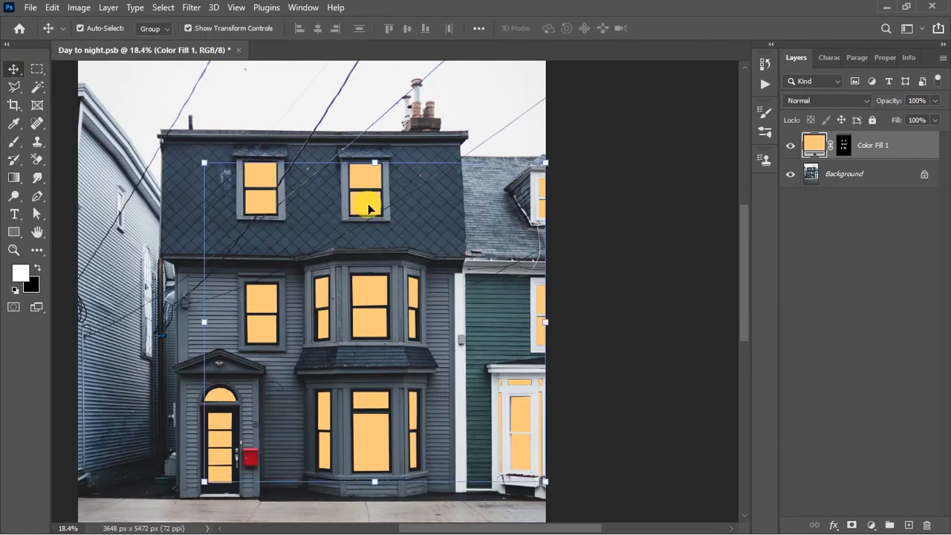
pyautogui.scroll(-2, 365, 206)
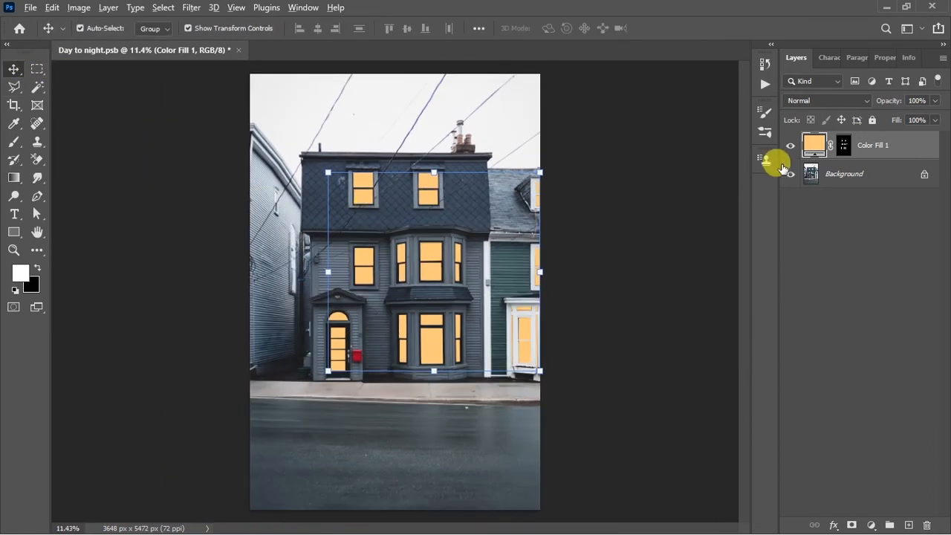
pyautogui.scroll(5, 520, 207)
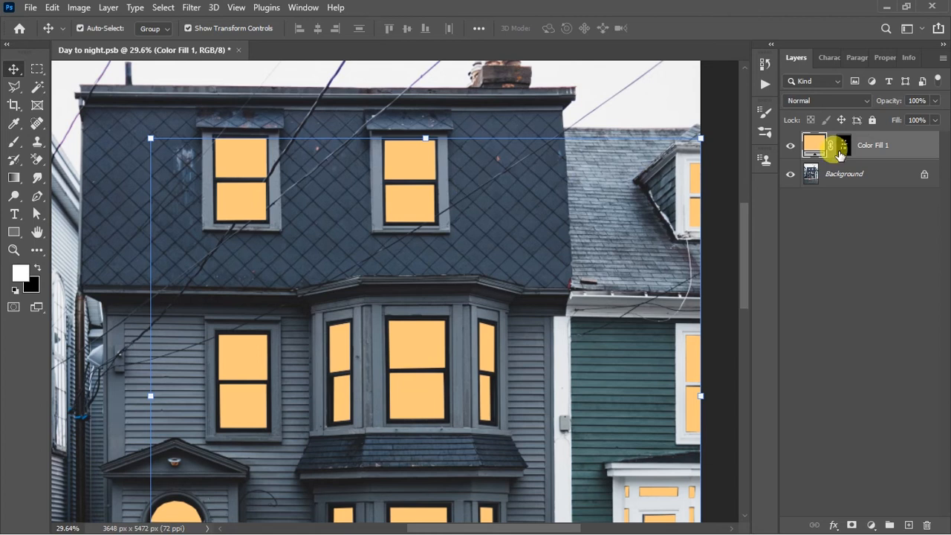
pyautogui.doubleClick(843, 147)
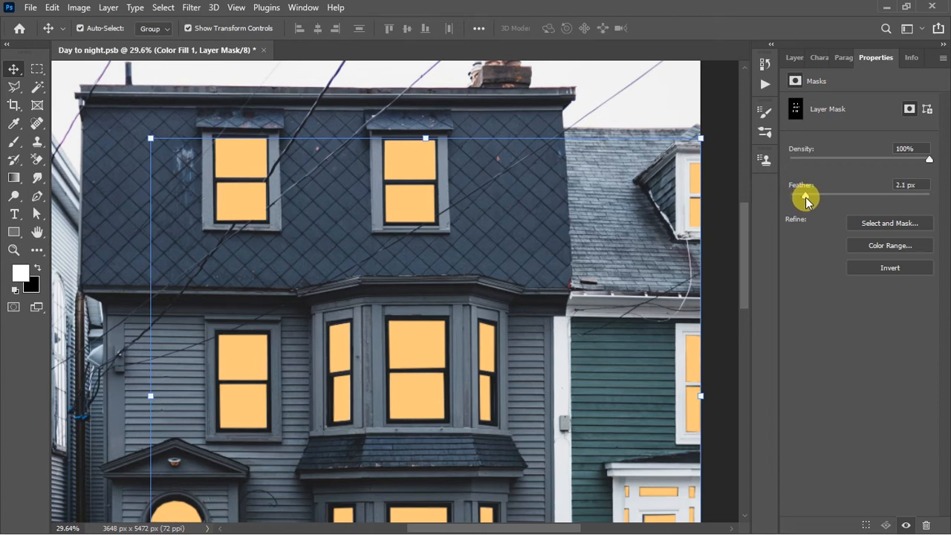
pyautogui.click(793, 57)
# - Add an Outer Glow to the window fill layer in #ffc97b with Screen blending, 58% opacity and 120 px size
pyautogui.scroll(-4, 449, 278)
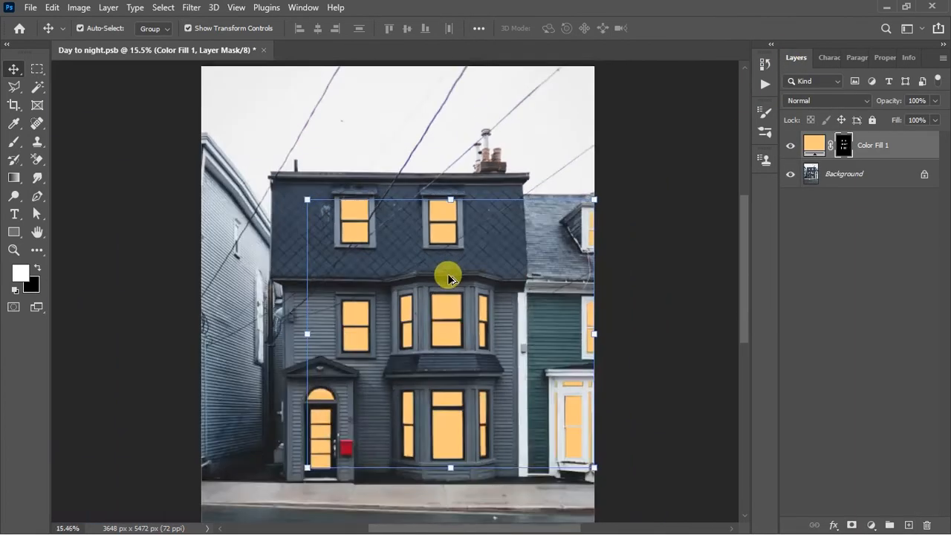
pyautogui.scroll(-2, 431, 348)
pyautogui.scroll(4, 432, 348)
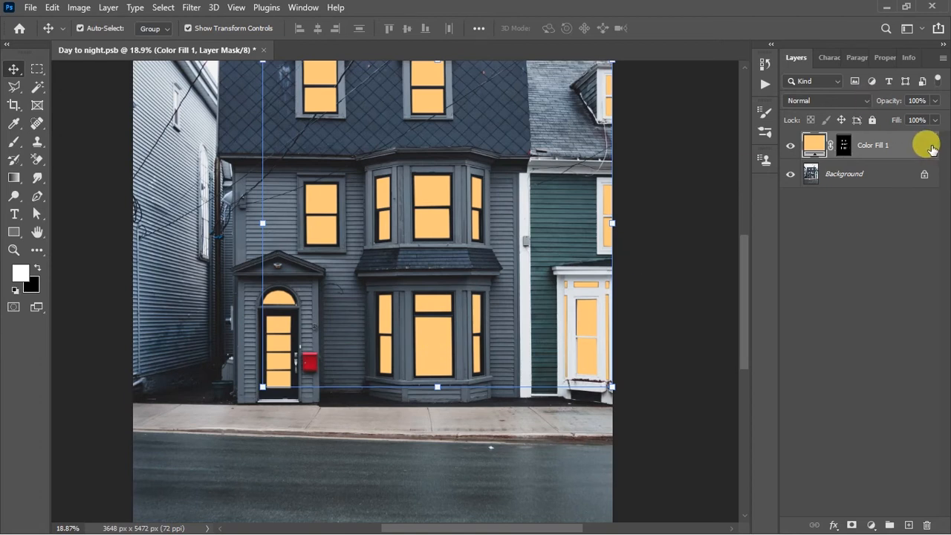
pyautogui.doubleClick(931, 149)
pyautogui.moveTo(557, 47); pyautogui.dragTo(712, 76)
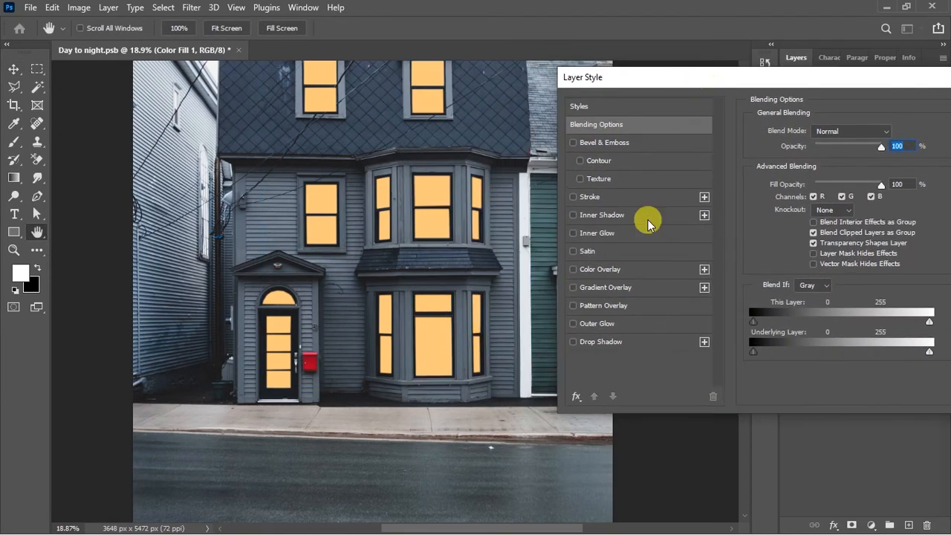
pyautogui.click(574, 324)
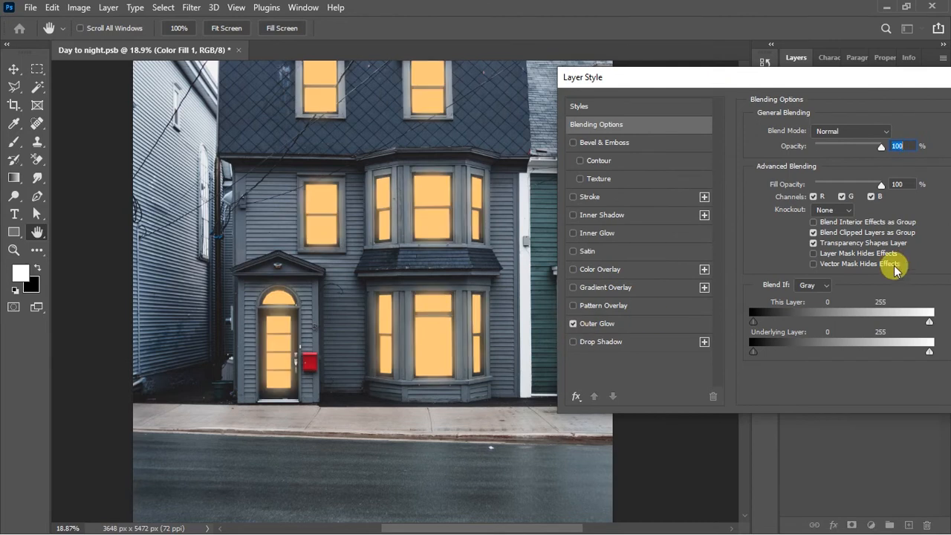
pyautogui.click(643, 323)
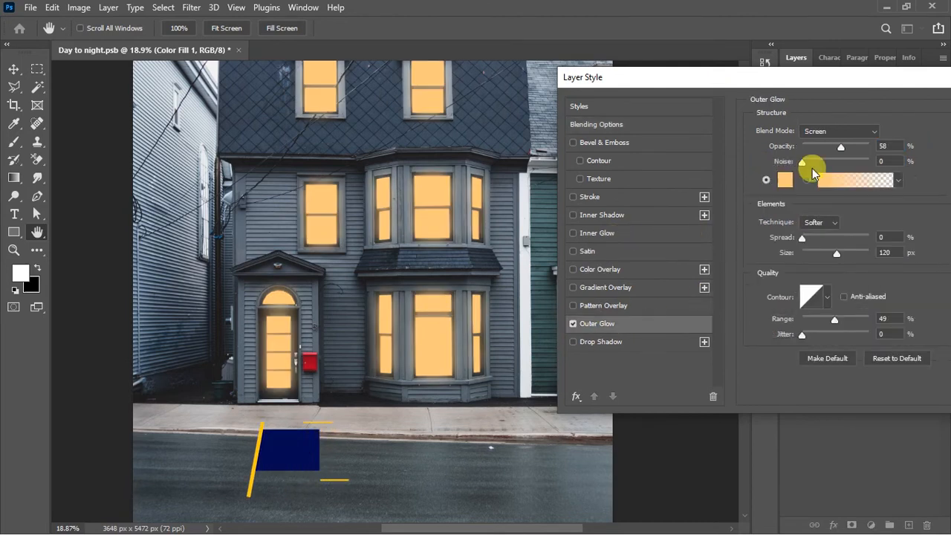
pyautogui.click(786, 176)
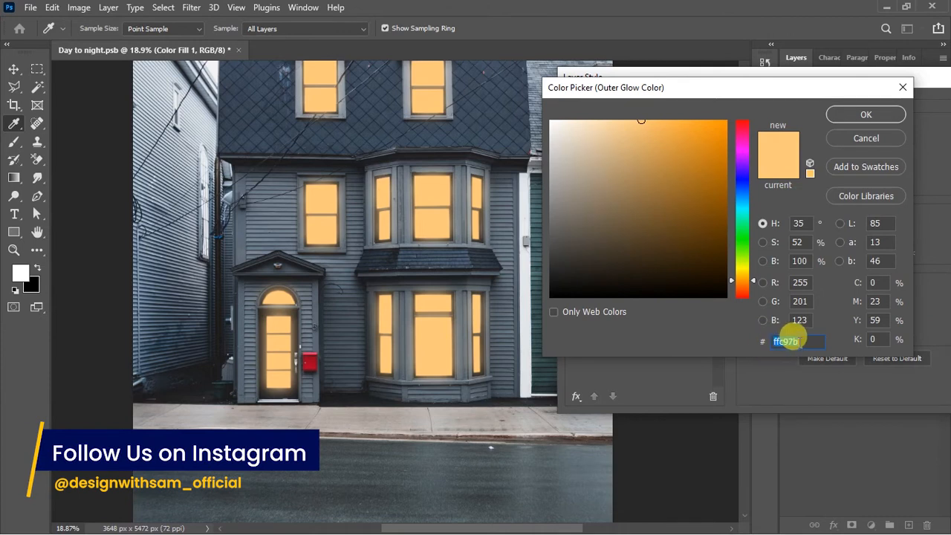
pyautogui.click(895, 117)
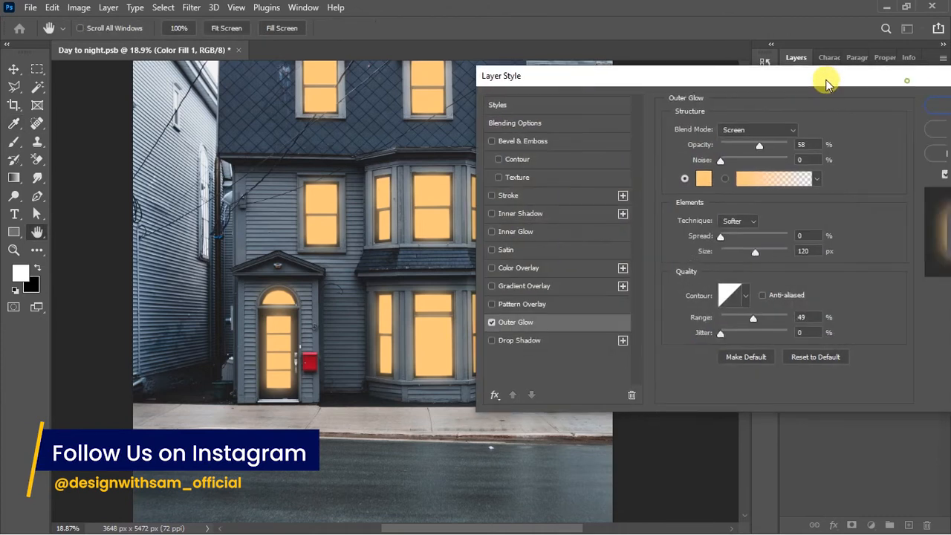
pyautogui.click(933, 102)
# - Check the hex colour of the window fill and compare it with the Outer Glow colour
pyautogui.doubleClick(815, 152)
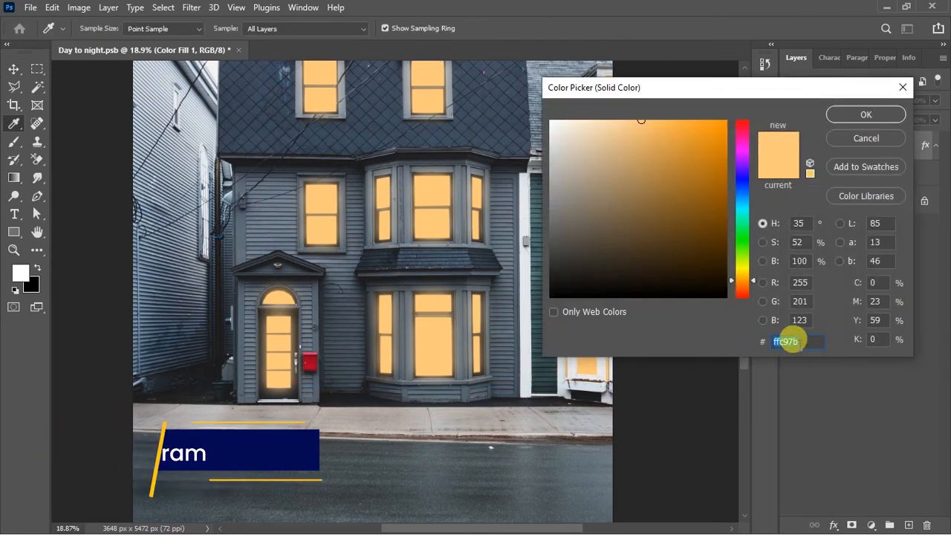
pyautogui.click(895, 113)
pyautogui.doubleClick(922, 156)
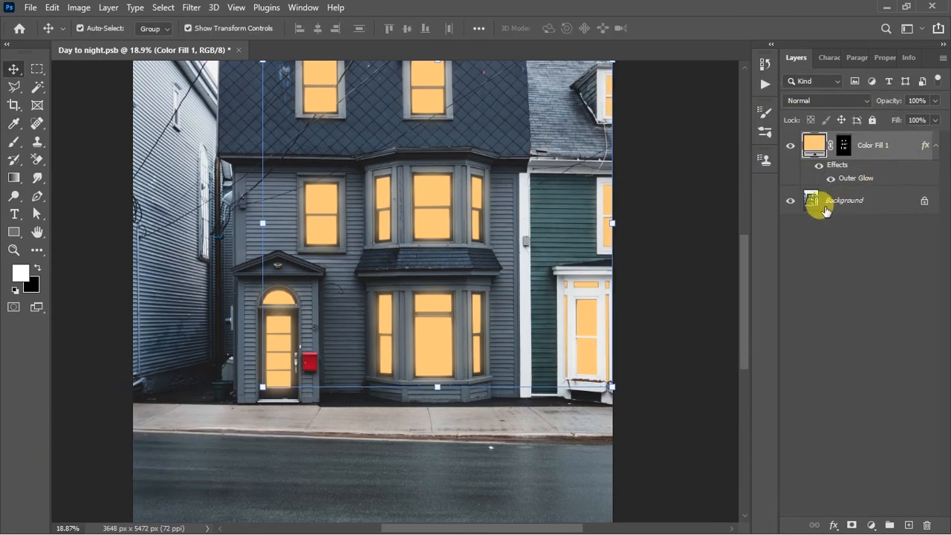
pyautogui.click(464, 325)
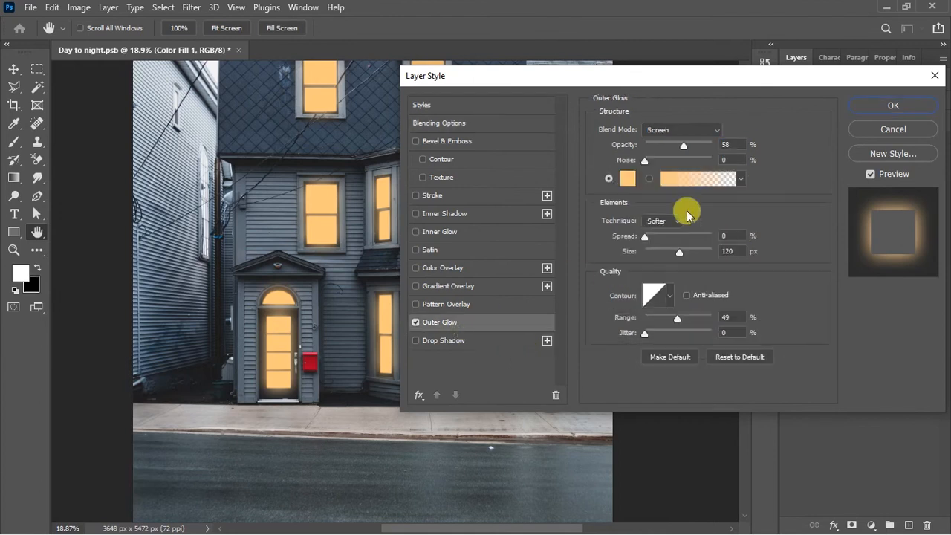
pyautogui.click(628, 180)
pyautogui.click(789, 340)
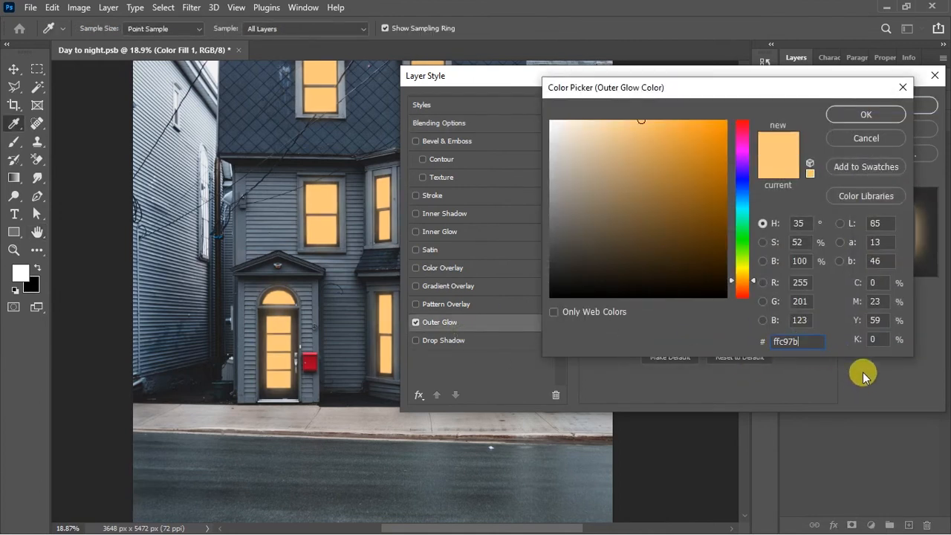
pyautogui.click(904, 89)
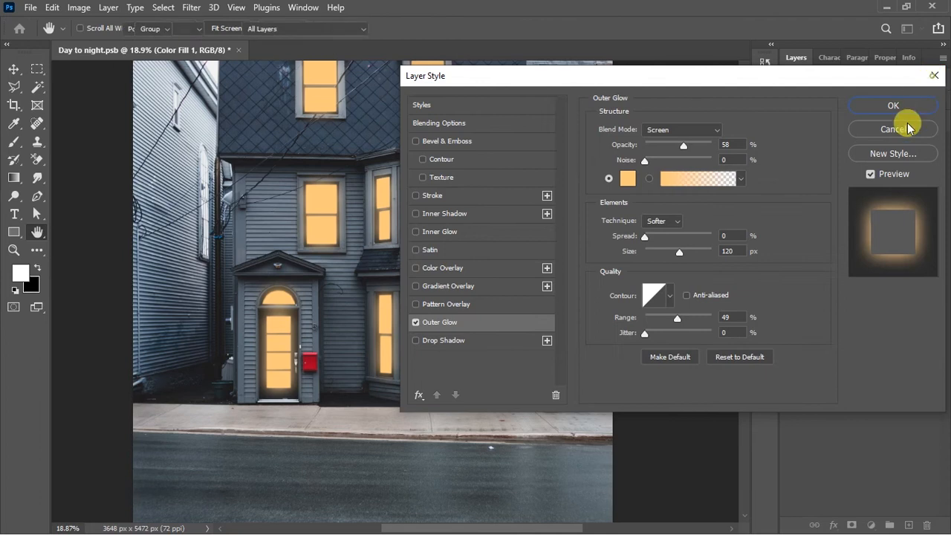
pyautogui.click(934, 76)
# - Set the window fill layer's Outer Glow opacity to 61% and its range to 48%
pyautogui.doubleClick(838, 179)
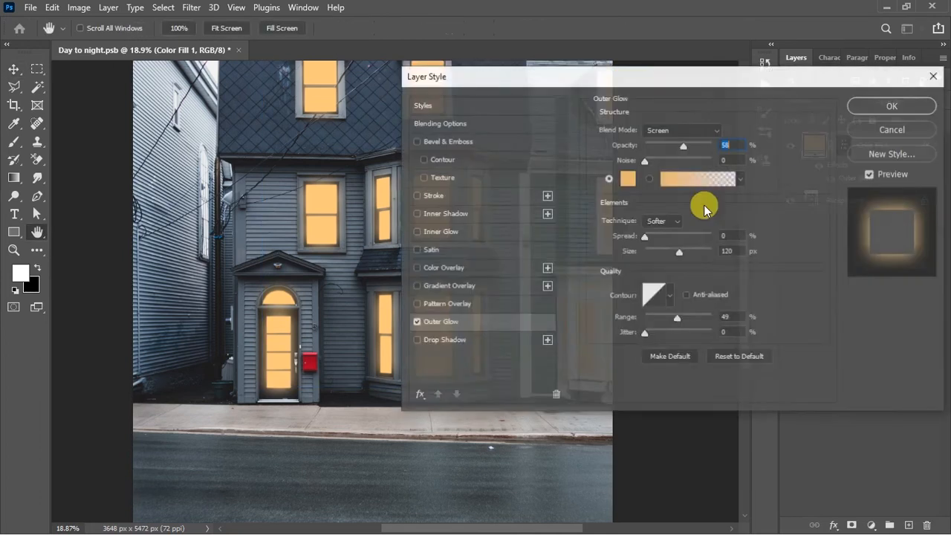
pyautogui.click(627, 178)
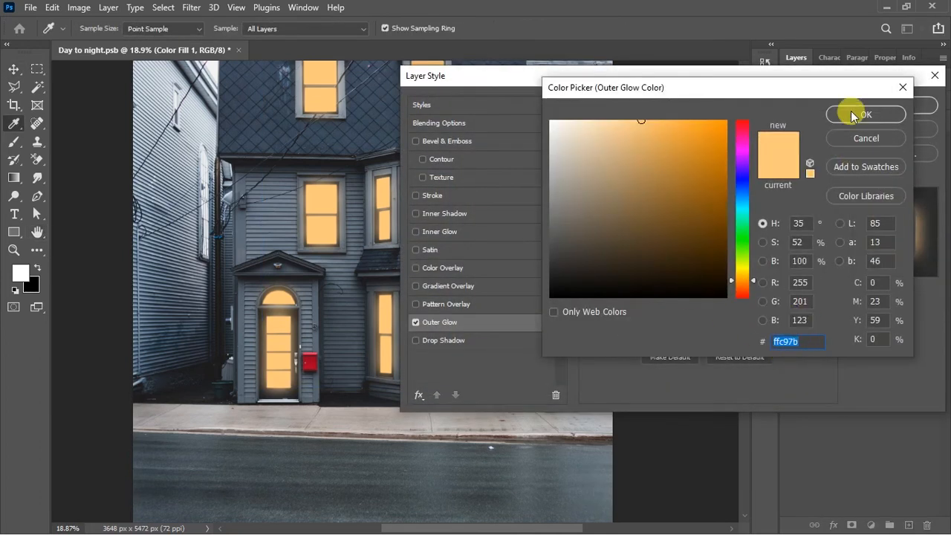
pyautogui.click(854, 113)
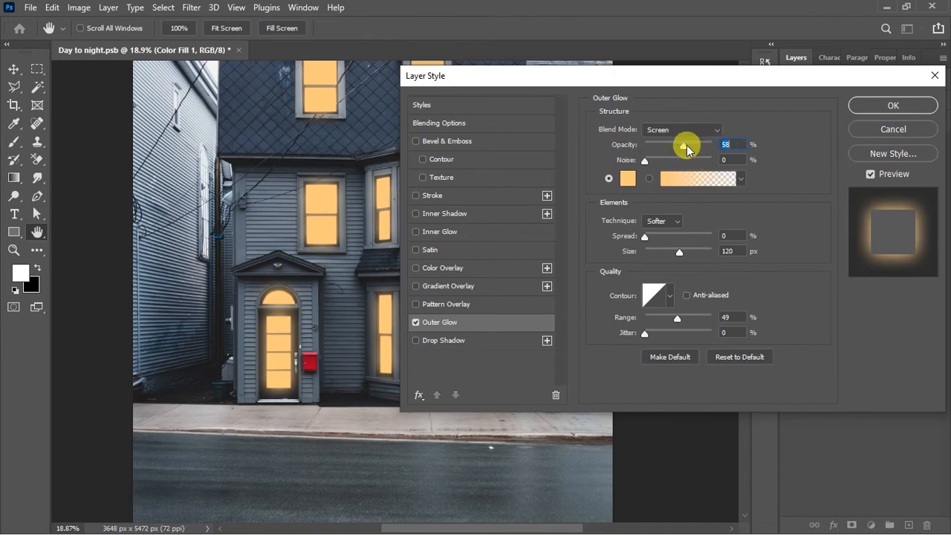
pyautogui.click(685, 147)
pyautogui.click(687, 147)
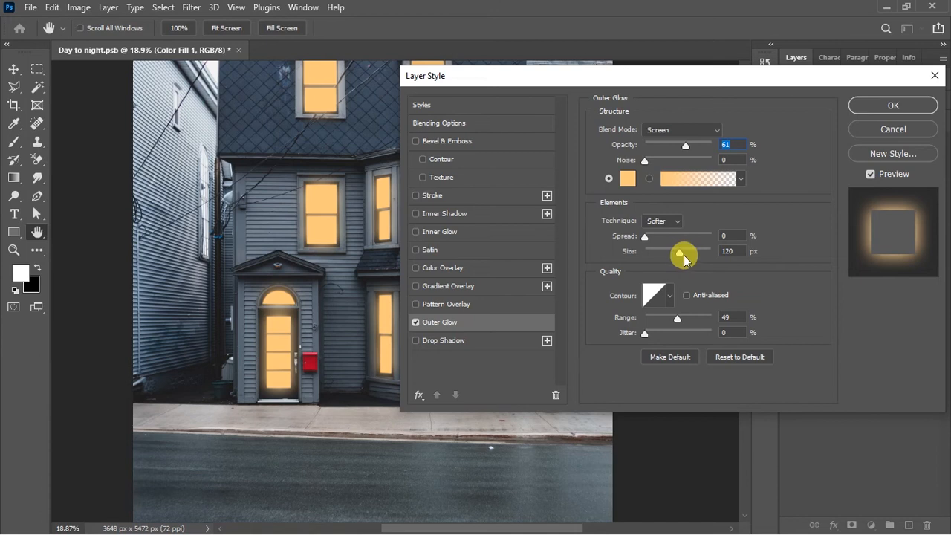
pyautogui.moveTo(682, 318)
pyautogui.mouseDown()
pyautogui.moveTo(703, 315)
pyautogui.moveTo(674, 318)
pyautogui.mouseUp()
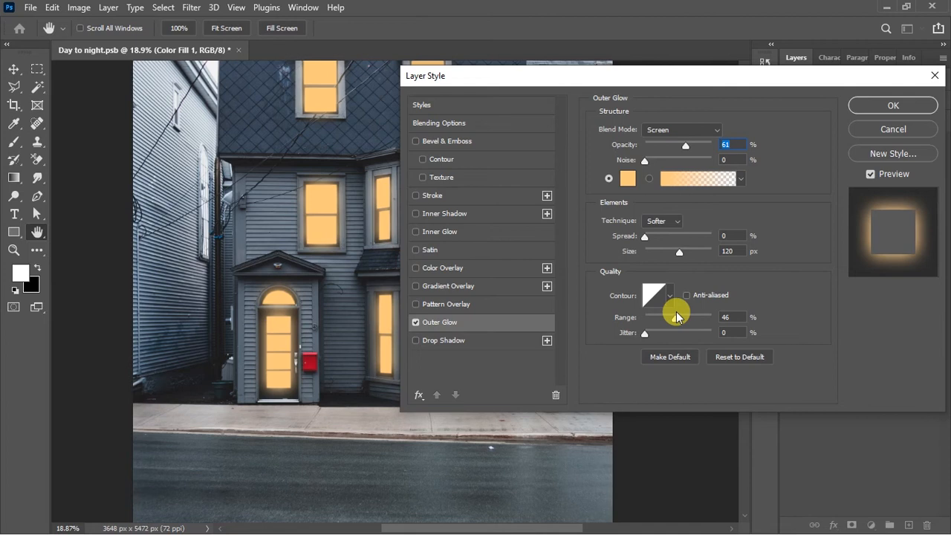
pyautogui.moveTo(680, 321)
pyautogui.mouseDown()
pyautogui.moveTo(653, 321)
pyautogui.moveTo(739, 316)
pyautogui.moveTo(679, 321)
pyautogui.mouseUp()
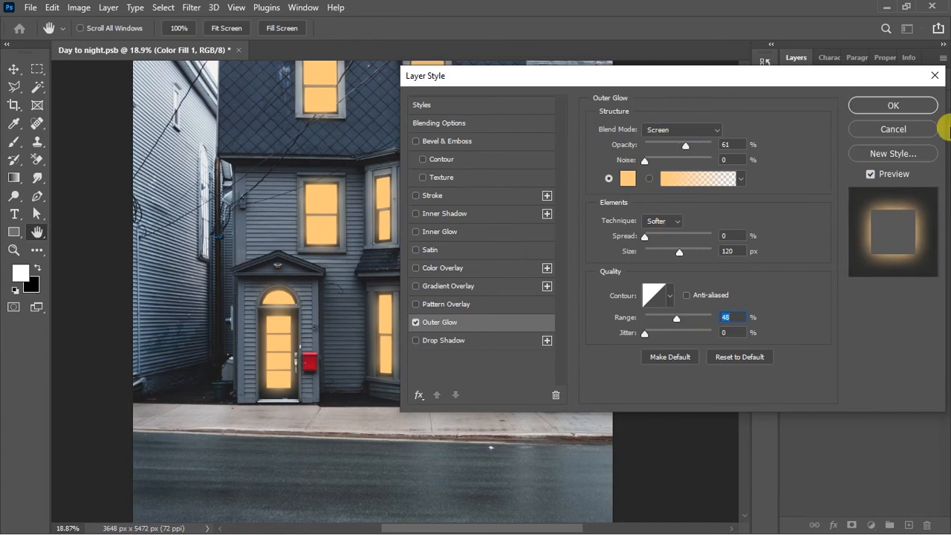
pyautogui.click(894, 106)
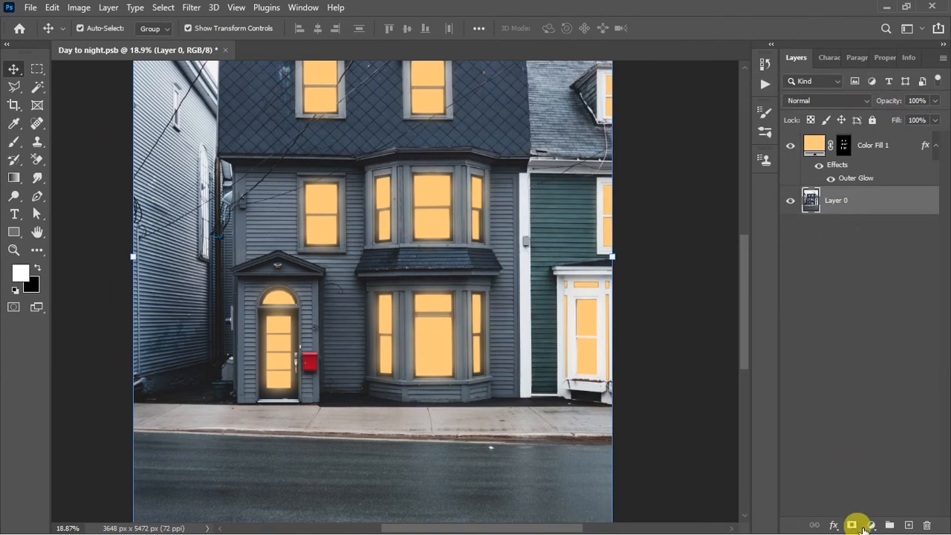
# - Add a Color Lookup adjustment layer directly above the house photo using the Moonlight.3DL LUT
pyautogui.click(871, 525)
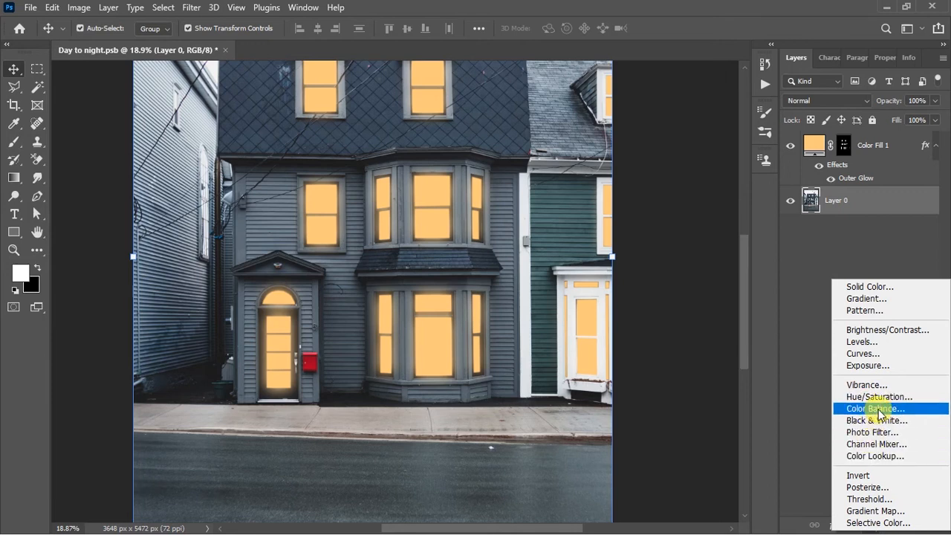
pyautogui.click(876, 456)
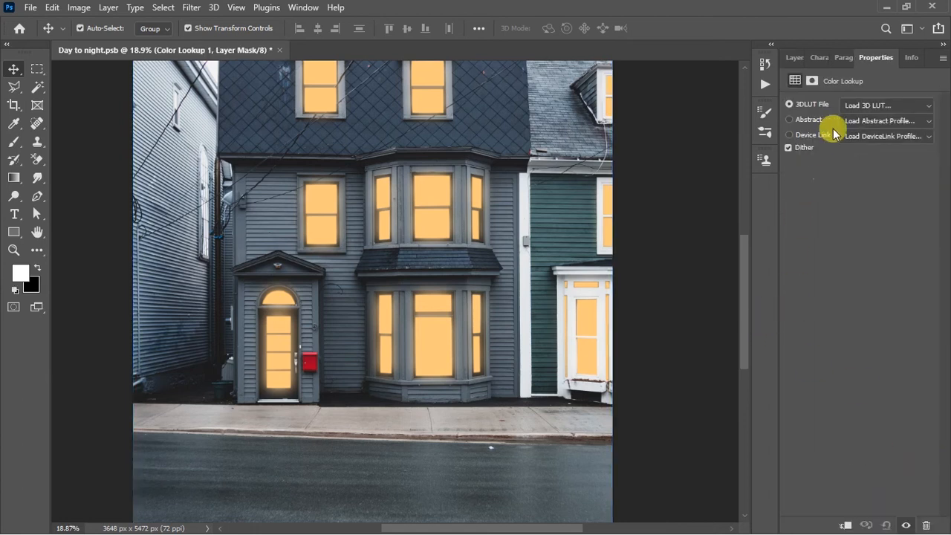
pyautogui.click(864, 120)
pyautogui.click(865, 122)
pyautogui.click(868, 110)
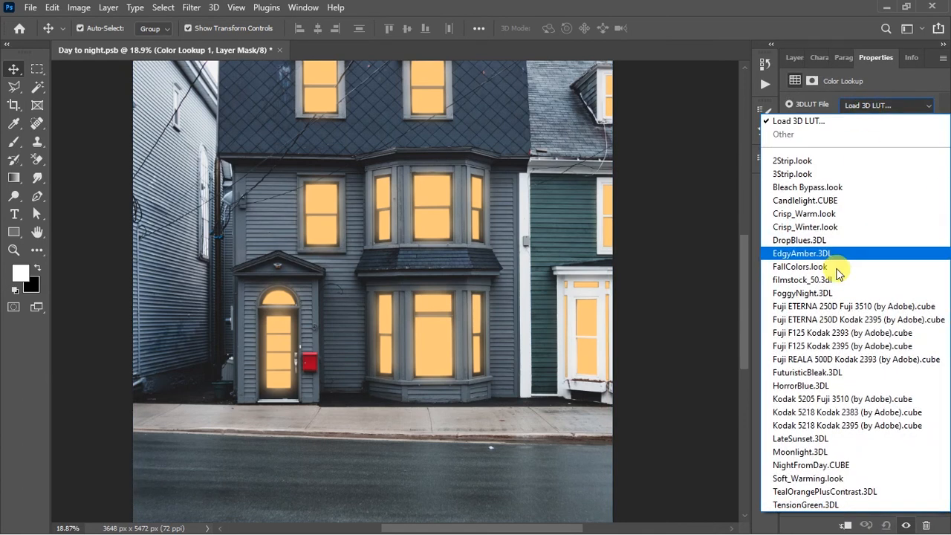
pyautogui.click(808, 454)
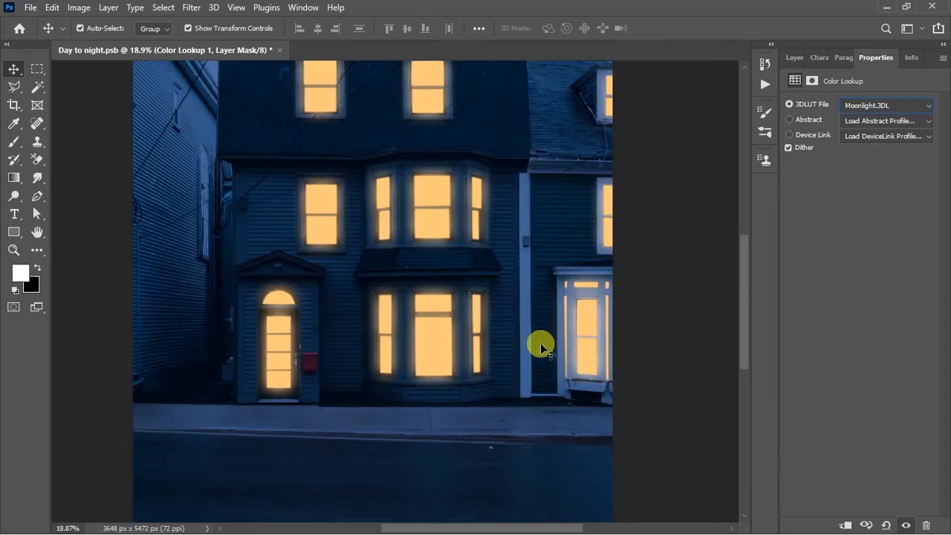
pyautogui.click(481, 357)
# - Set the Color Fill 1 layer's blend mode to Linear Dodge (Add) and its opacity to 84%
pyautogui.scroll(-3, 481, 357)
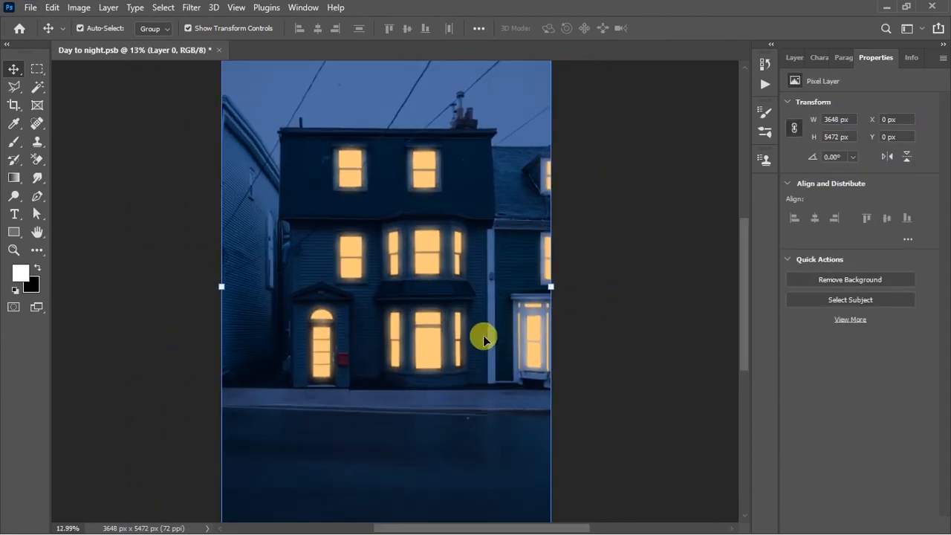
pyautogui.click(794, 58)
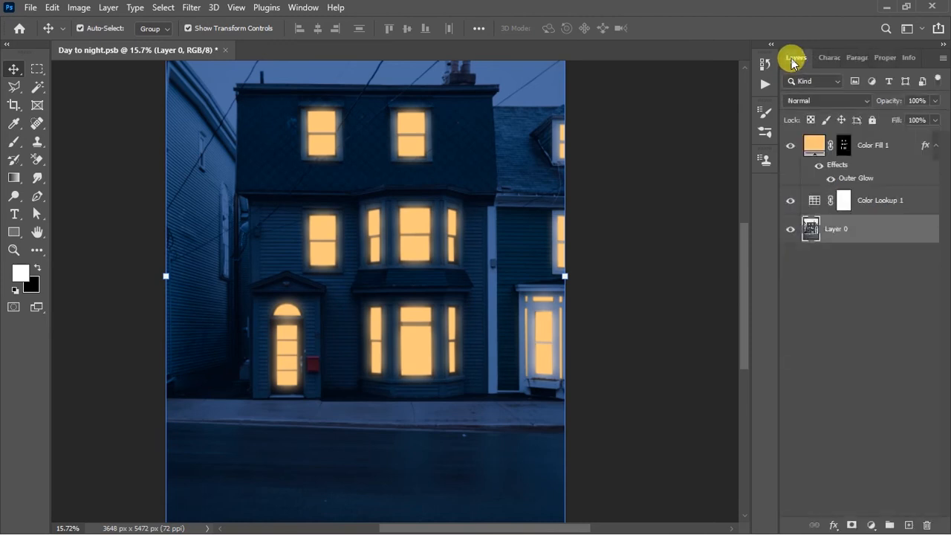
pyautogui.click(825, 147)
pyautogui.click(832, 101)
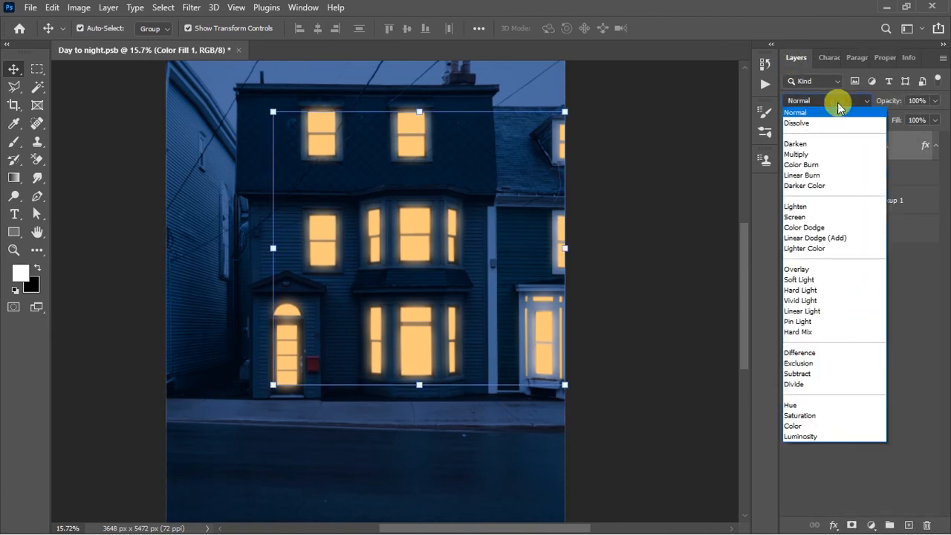
pyautogui.click(815, 239)
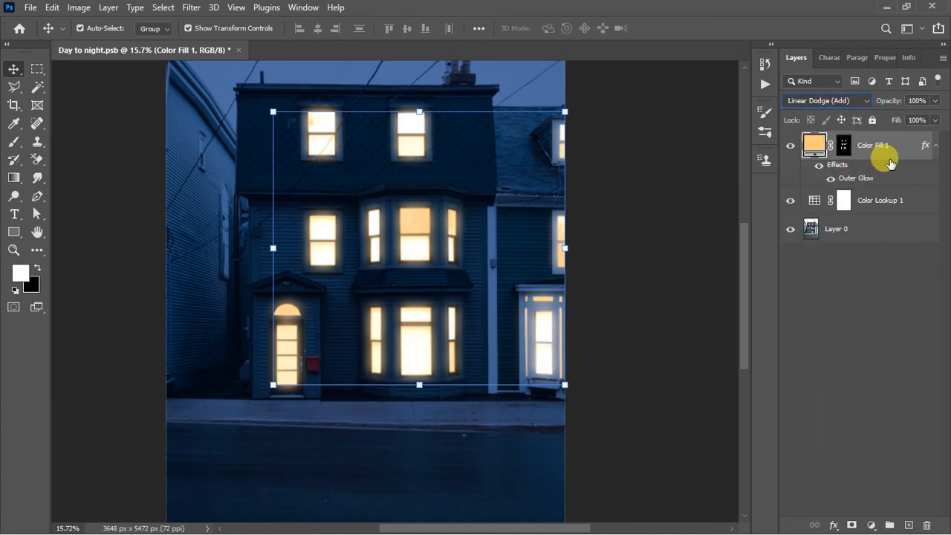
pyautogui.click(935, 102)
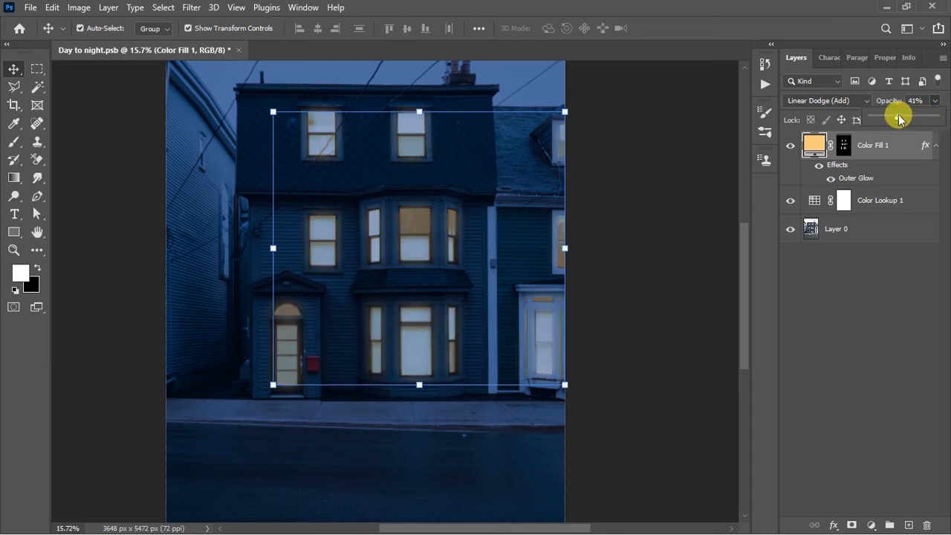
pyautogui.moveTo(908, 120); pyautogui.dragTo(916, 121)
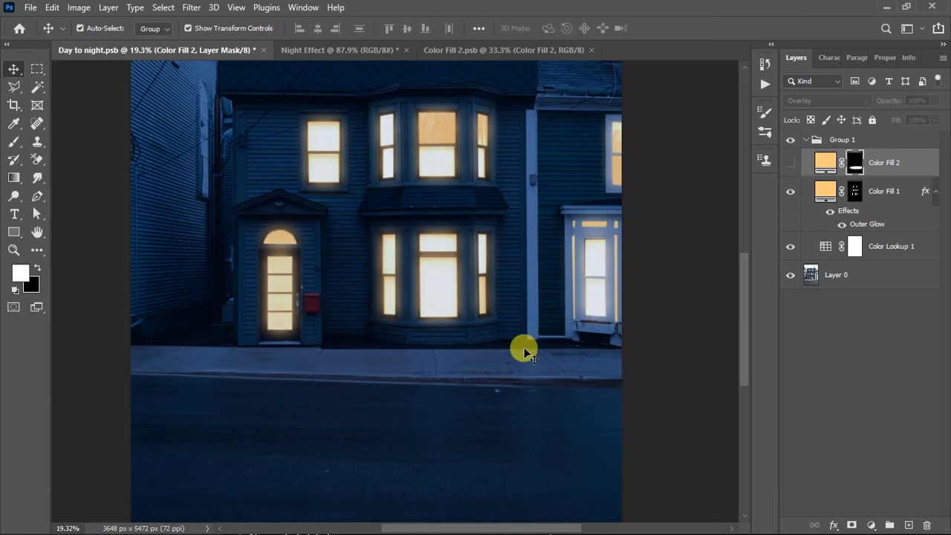
# - Create a Solid Color fill layer in #ffc77a directly above the Color Fill 1 layer
pyautogui.click(821, 191)
pyautogui.click(871, 524)
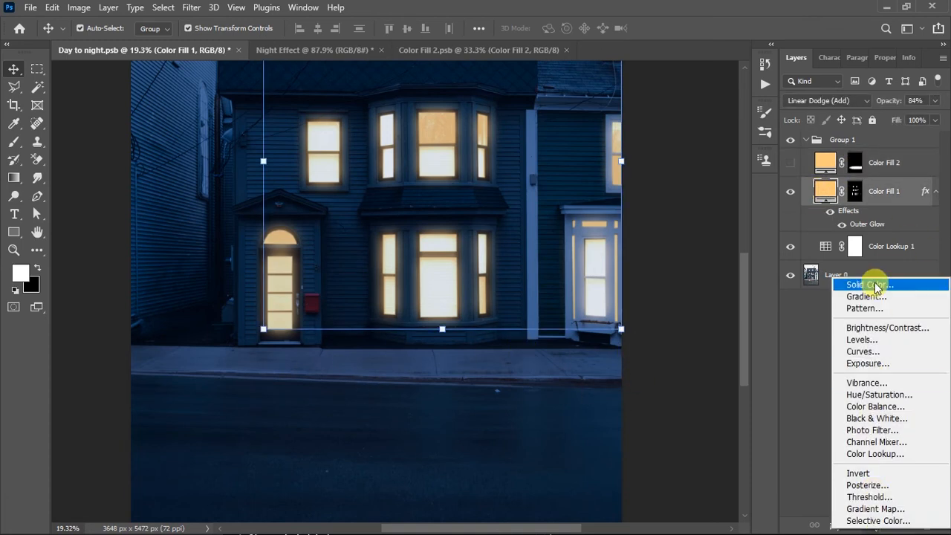
pyautogui.click(856, 280)
pyautogui.write('ffc77a')
pyautogui.click(862, 114)
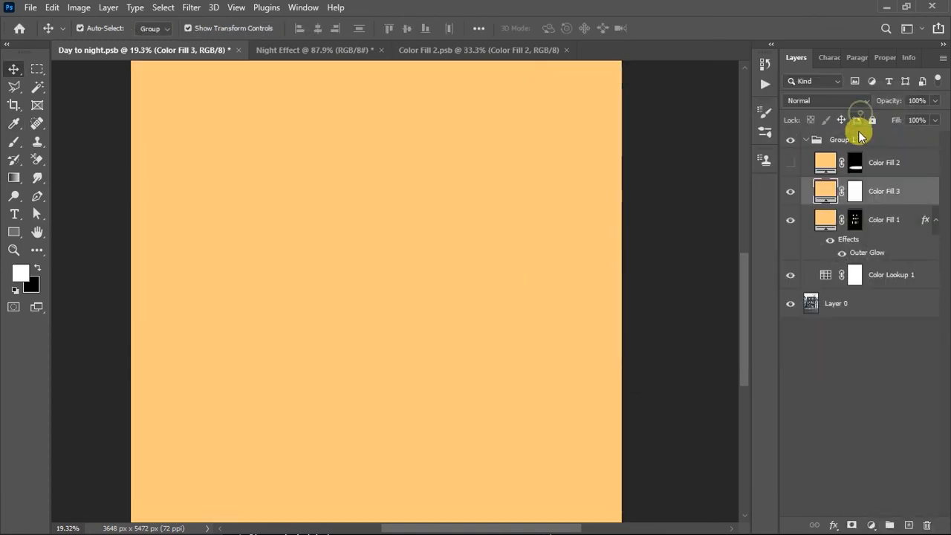
# - Set the Color Fill 3 layer's blend mode to Overlay and invert its layer mask to black
pyautogui.click(862, 102)
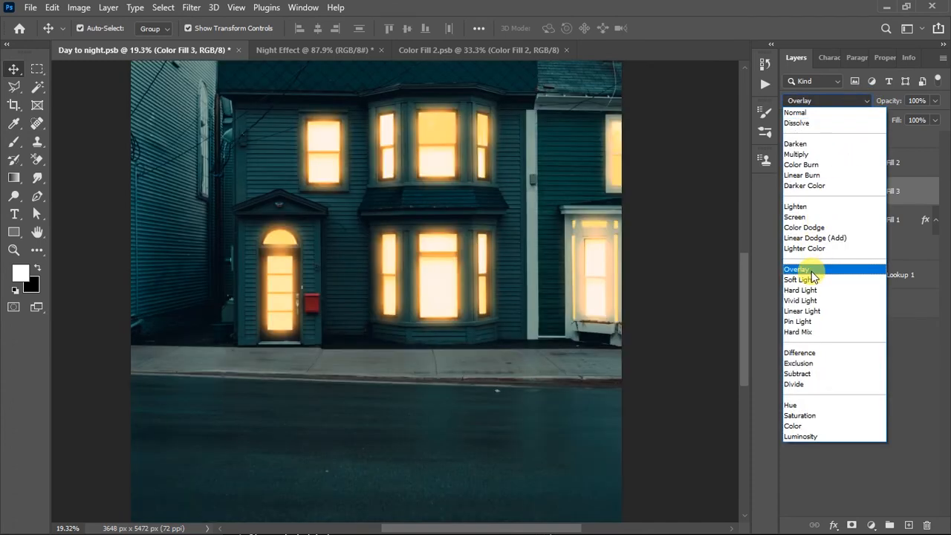
pyautogui.click(811, 270)
pyautogui.click(854, 192)
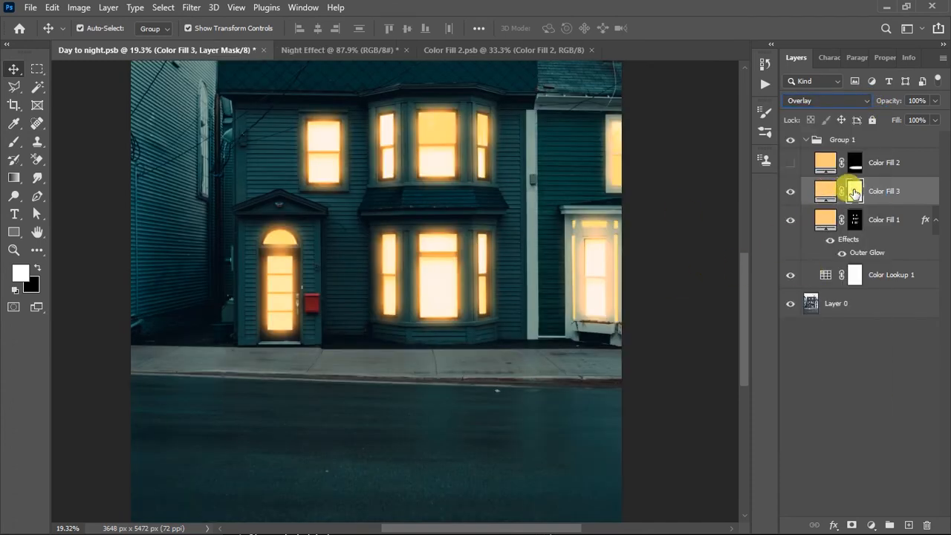
pyautogui.hotkey('ctrl', 'i')
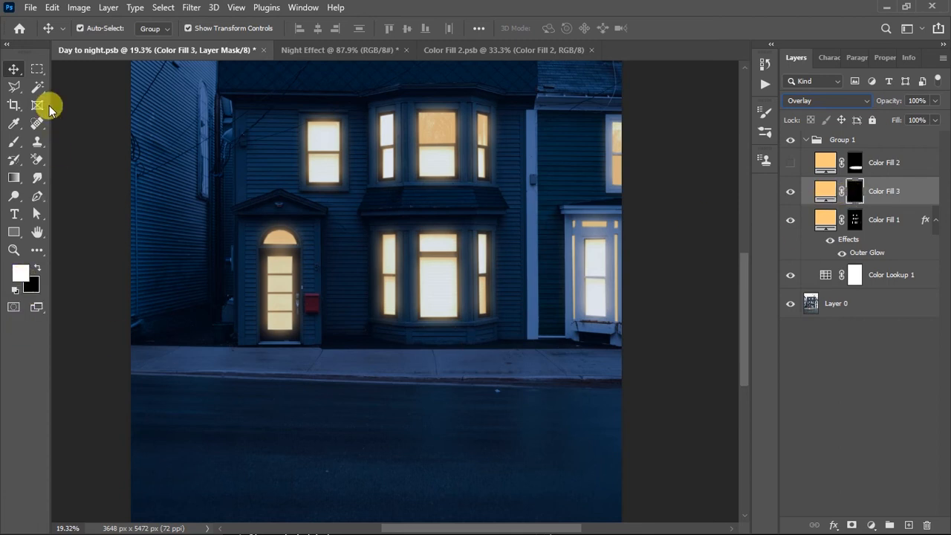
# - Choose the Brush tool with the Soft Round tip and white as the foreground color
pyautogui.click(19, 146)
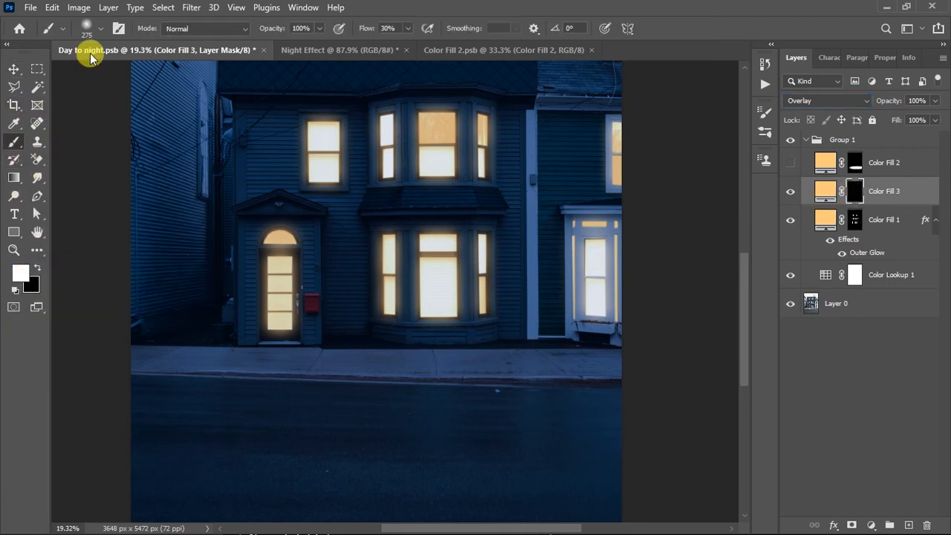
pyautogui.click(95, 29)
pyautogui.click(68, 245)
pyautogui.click(68, 217)
pyautogui.click(106, 362)
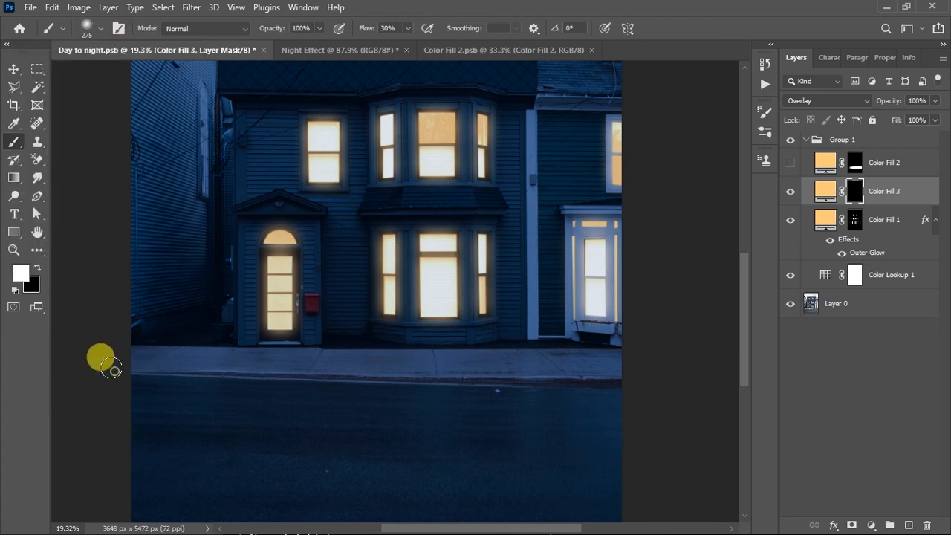
pyautogui.click(21, 272)
# - Try painting light along the sidewalk on the Color Fill 3 mask with soft and hard round brushes, undoing each stroke
pyautogui.moveTo(565, 137); pyautogui.dragTo(549, 118)
pyautogui.click(864, 114)
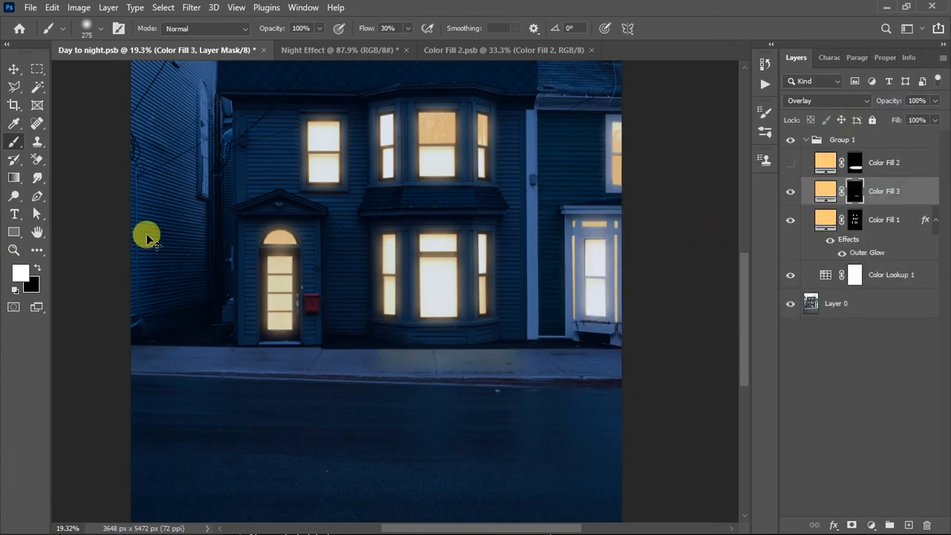
pyautogui.hotkey('ctrl', 'z')
pyautogui.click(101, 29)
pyautogui.click(85, 238)
pyautogui.click(238, 328)
pyautogui.moveTo(246, 333); pyautogui.dragTo(461, 344)
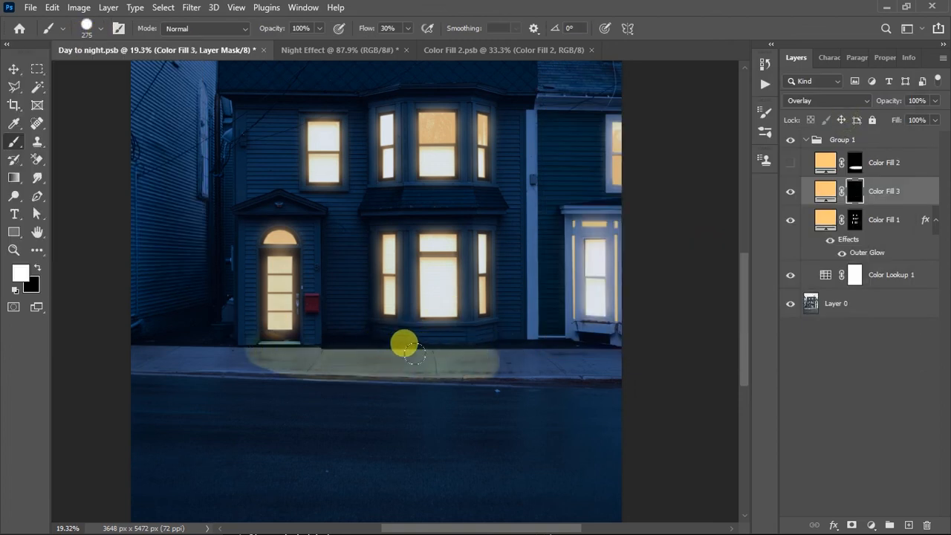
pyautogui.hotkey('ctrl', 'z')
# - Paint white on the Color Fill 3 mask with a Soft Round brush along the sidewalk and the roof between the bay windows
pyautogui.click(86, 28)
pyautogui.click(89, 197)
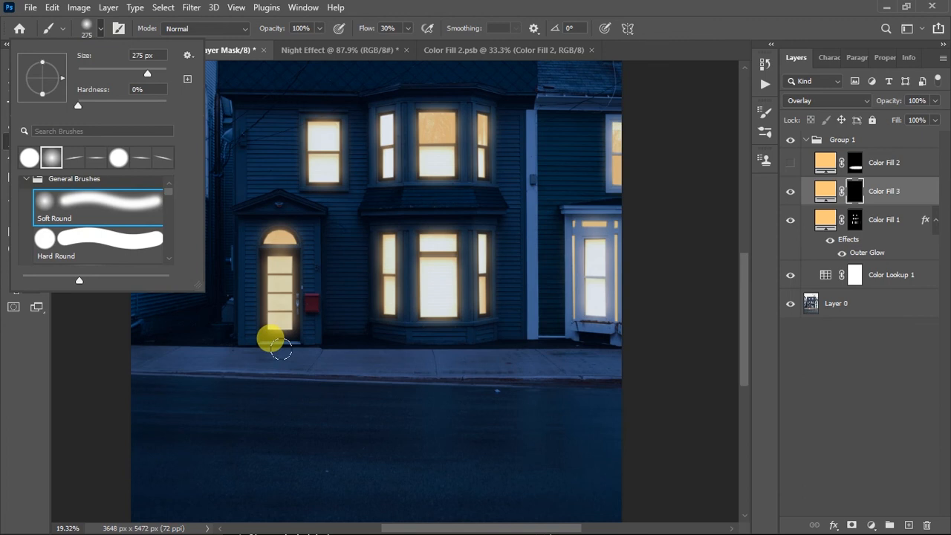
pyautogui.moveTo(250, 351); pyautogui.dragTo(260, 360)
pyautogui.moveTo(195, 325)
pyautogui.mouseDown()
pyautogui.moveTo(255, 354)
pyautogui.moveTo(573, 358)
pyautogui.moveTo(598, 342)
pyautogui.moveTo(327, 337)
pyautogui.moveTo(465, 344)
pyautogui.moveTo(227, 351)
pyautogui.moveTo(291, 362)
pyautogui.moveTo(556, 365)
pyautogui.moveTo(243, 359)
pyautogui.mouseUp()
pyautogui.moveTo(402, 208); pyautogui.dragTo(384, 202)
pyautogui.moveTo(446, 189)
pyautogui.mouseDown()
pyautogui.moveTo(502, 189)
pyautogui.moveTo(338, 199)
pyautogui.moveTo(400, 209)
pyautogui.moveTo(376, 192)
pyautogui.moveTo(498, 192)
pyautogui.moveTo(373, 197)
pyautogui.moveTo(535, 211)
pyautogui.moveTo(624, 203)
pyautogui.moveTo(594, 204)
pyautogui.moveTo(583, 354)
pyautogui.moveTo(605, 345)
pyautogui.moveTo(488, 349)
pyautogui.moveTo(562, 341)
pyautogui.moveTo(627, 373)
pyautogui.moveTo(384, 372)
pyautogui.moveTo(352, 347)
pyautogui.moveTo(258, 366)
pyautogui.moveTo(247, 353)
pyautogui.moveTo(197, 370)
pyautogui.moveTo(240, 372)
pyautogui.moveTo(214, 406)
pyautogui.moveTo(266, 379)
pyautogui.moveTo(238, 361)
pyautogui.moveTo(243, 353)
pyautogui.moveTo(196, 380)
pyautogui.moveTo(599, 372)
pyautogui.moveTo(585, 374)
pyautogui.moveTo(612, 362)
pyautogui.moveTo(345, 352)
pyautogui.mouseUp()
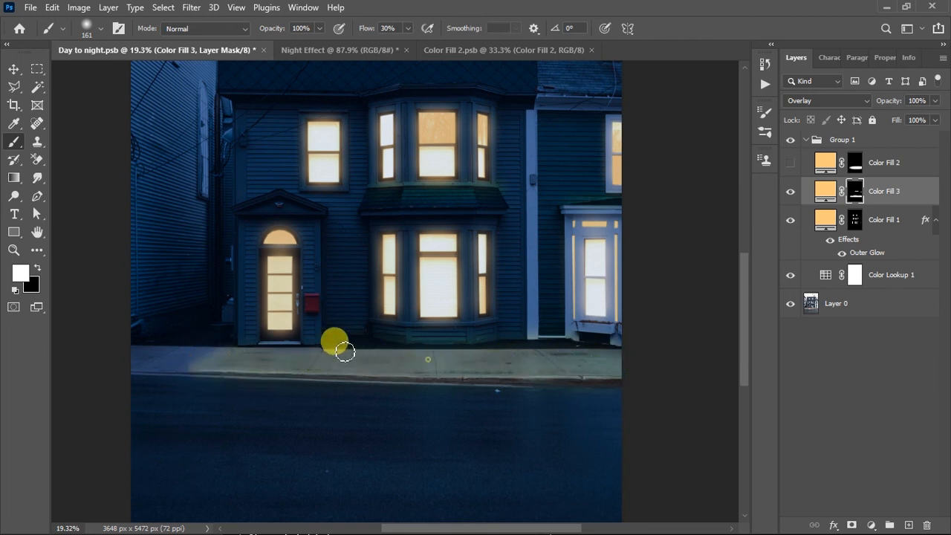
pyautogui.click(789, 193)
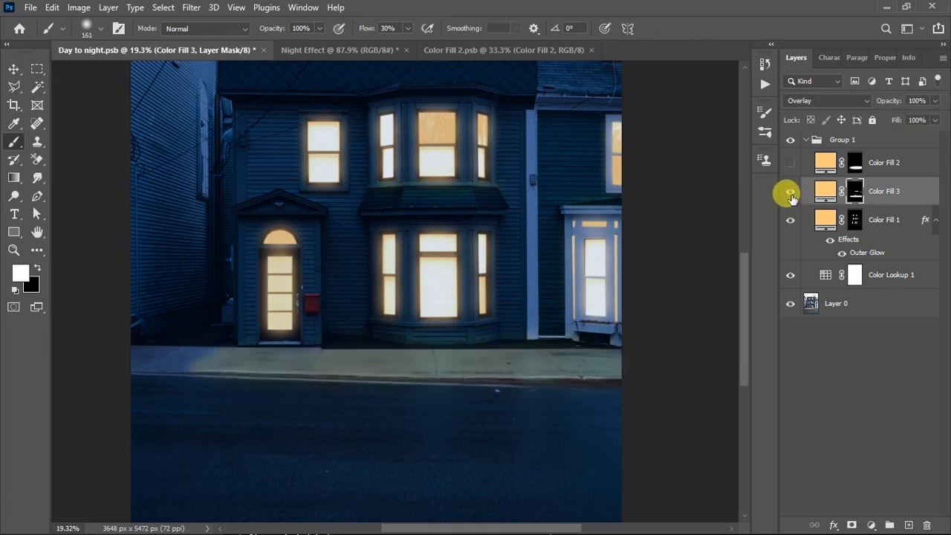
pyautogui.click(789, 192)
# - Paint warm light on the Color Fill 3 mask around the front door, the lower bay window and the sidewalk edge
pyautogui.scroll(1, 484, 186)
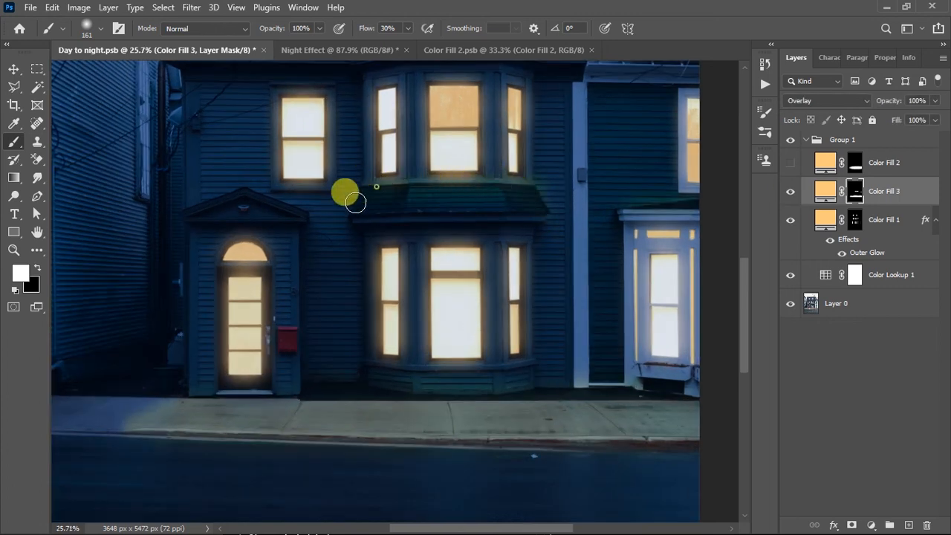
pyautogui.scroll(-2, 338, 223)
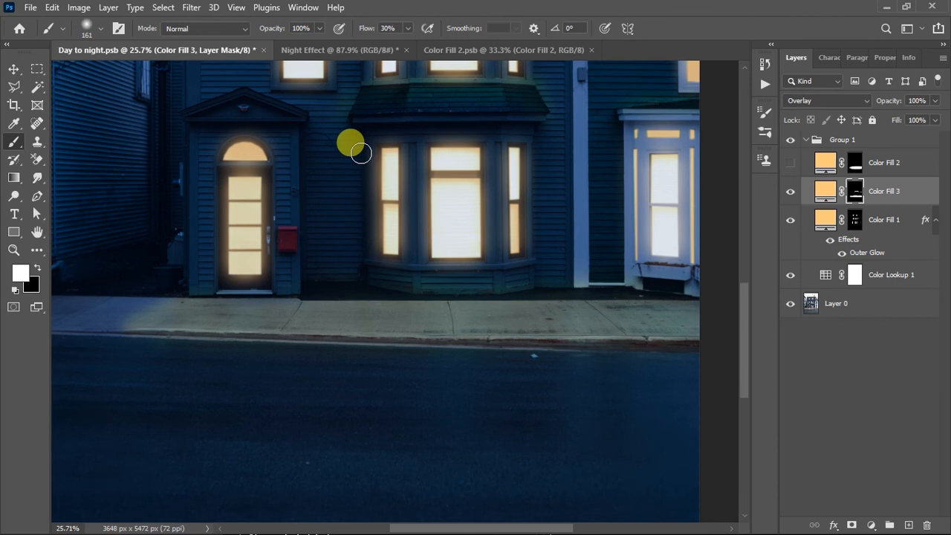
pyautogui.moveTo(276, 186); pyautogui.dragTo(276, 276)
pyautogui.moveTo(213, 177)
pyautogui.mouseDown()
pyautogui.moveTo(217, 288)
pyautogui.moveTo(275, 294)
pyautogui.mouseUp()
pyautogui.moveTo(590, 284); pyautogui.dragTo(555, 285)
pyautogui.moveTo(493, 154); pyautogui.dragTo(492, 271)
pyautogui.moveTo(425, 272)
pyautogui.mouseDown()
pyautogui.moveTo(494, 263)
pyautogui.moveTo(402, 270)
pyautogui.moveTo(336, 261)
pyautogui.mouseUp()
pyautogui.moveTo(326, 313); pyautogui.dragTo(326, 290)
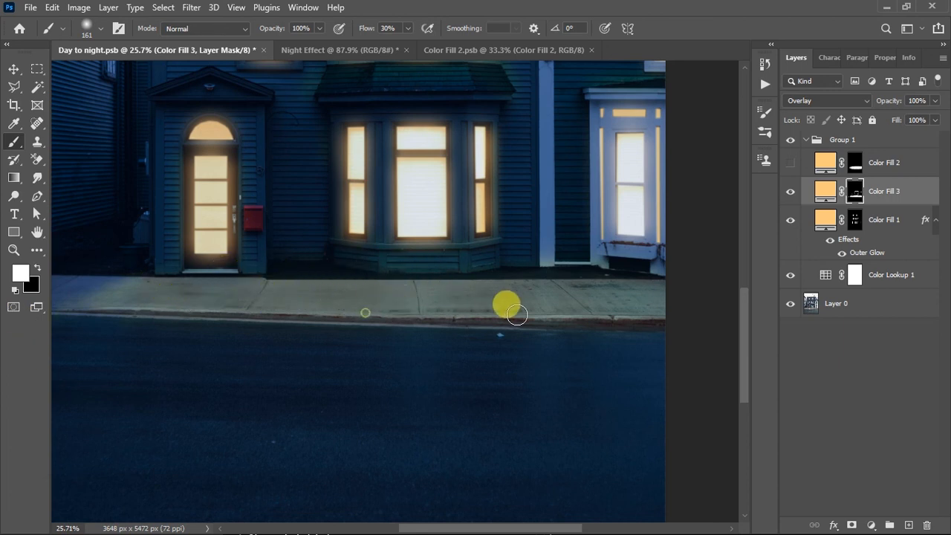
# - Compare the whole house with the Color Fill 3 light layer hidden and shown
pyautogui.scroll(-1, 543, 282)
pyautogui.scroll(-1, 520, 286)
pyautogui.scroll(5, 478, 275)
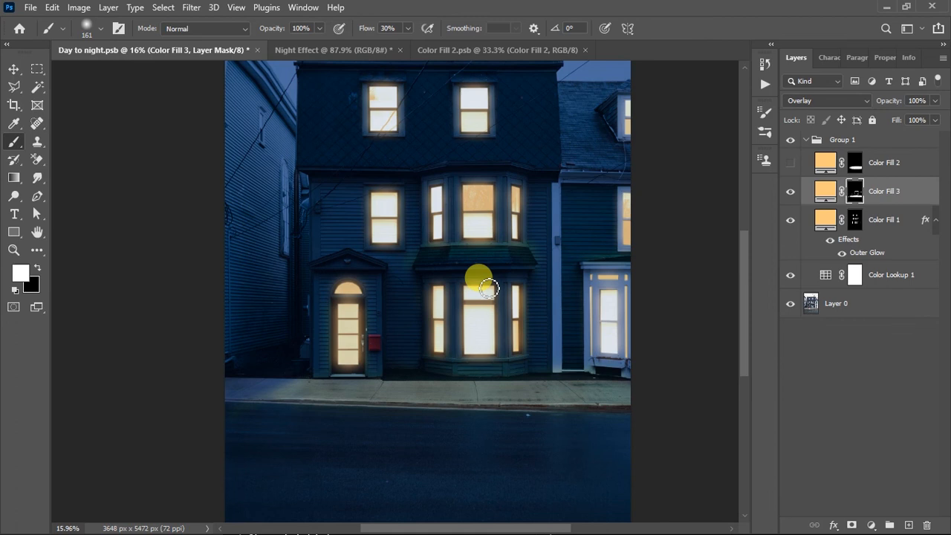
pyautogui.scroll(3, 481, 204)
pyautogui.scroll(-2, 476, 201)
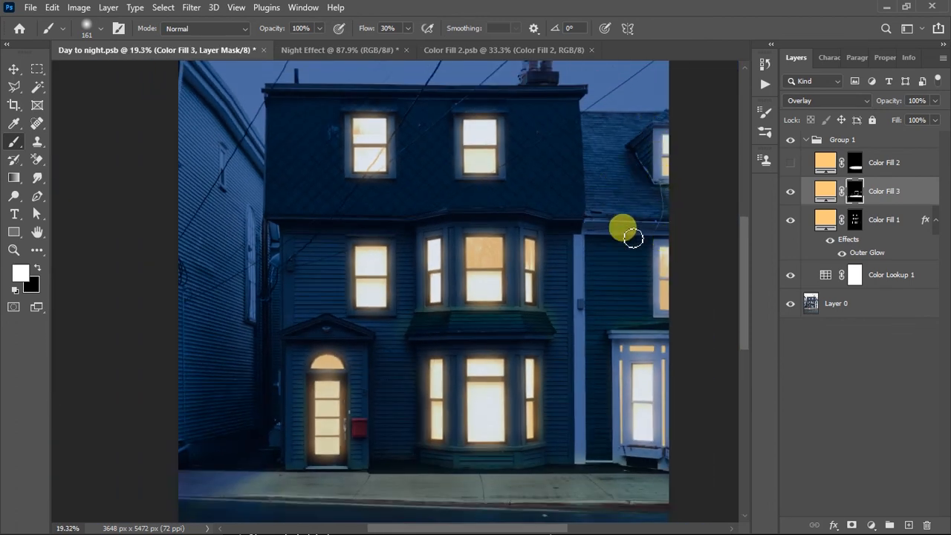
pyautogui.click(790, 192)
pyautogui.click(792, 191)
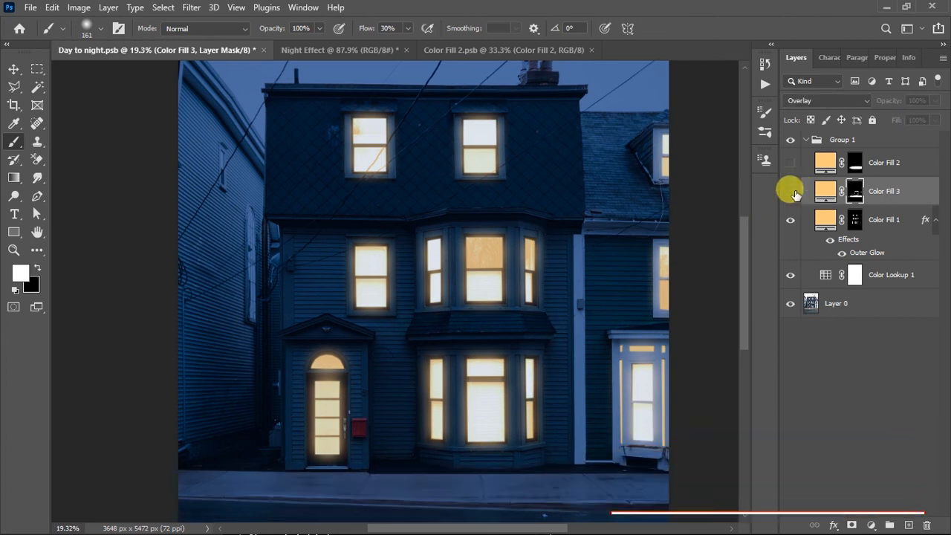
pyautogui.click(792, 192)
pyautogui.click(792, 192)
# - Save the Day to night.psb document and bring up the overview of open windows
pyautogui.hotkey('ctrl', 's')
pyautogui.hotkey('alt', 'Tab')
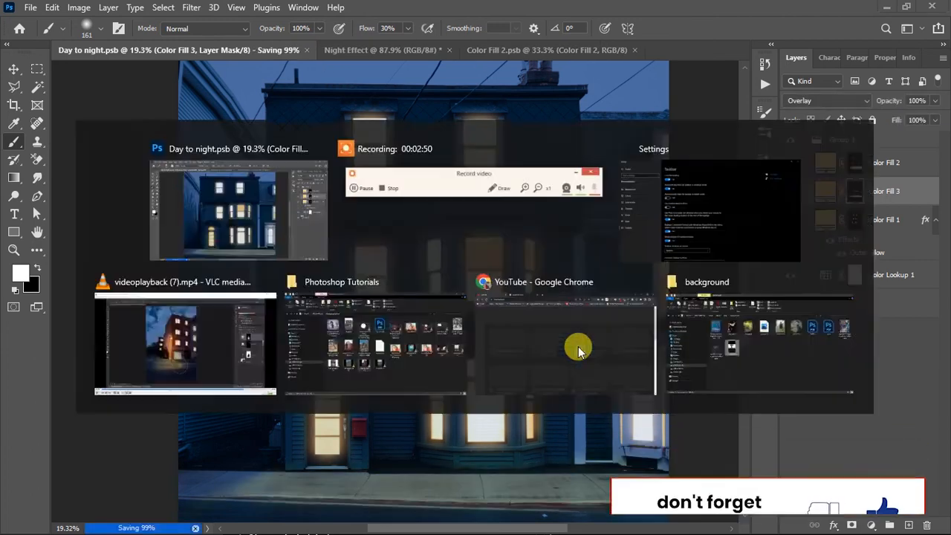